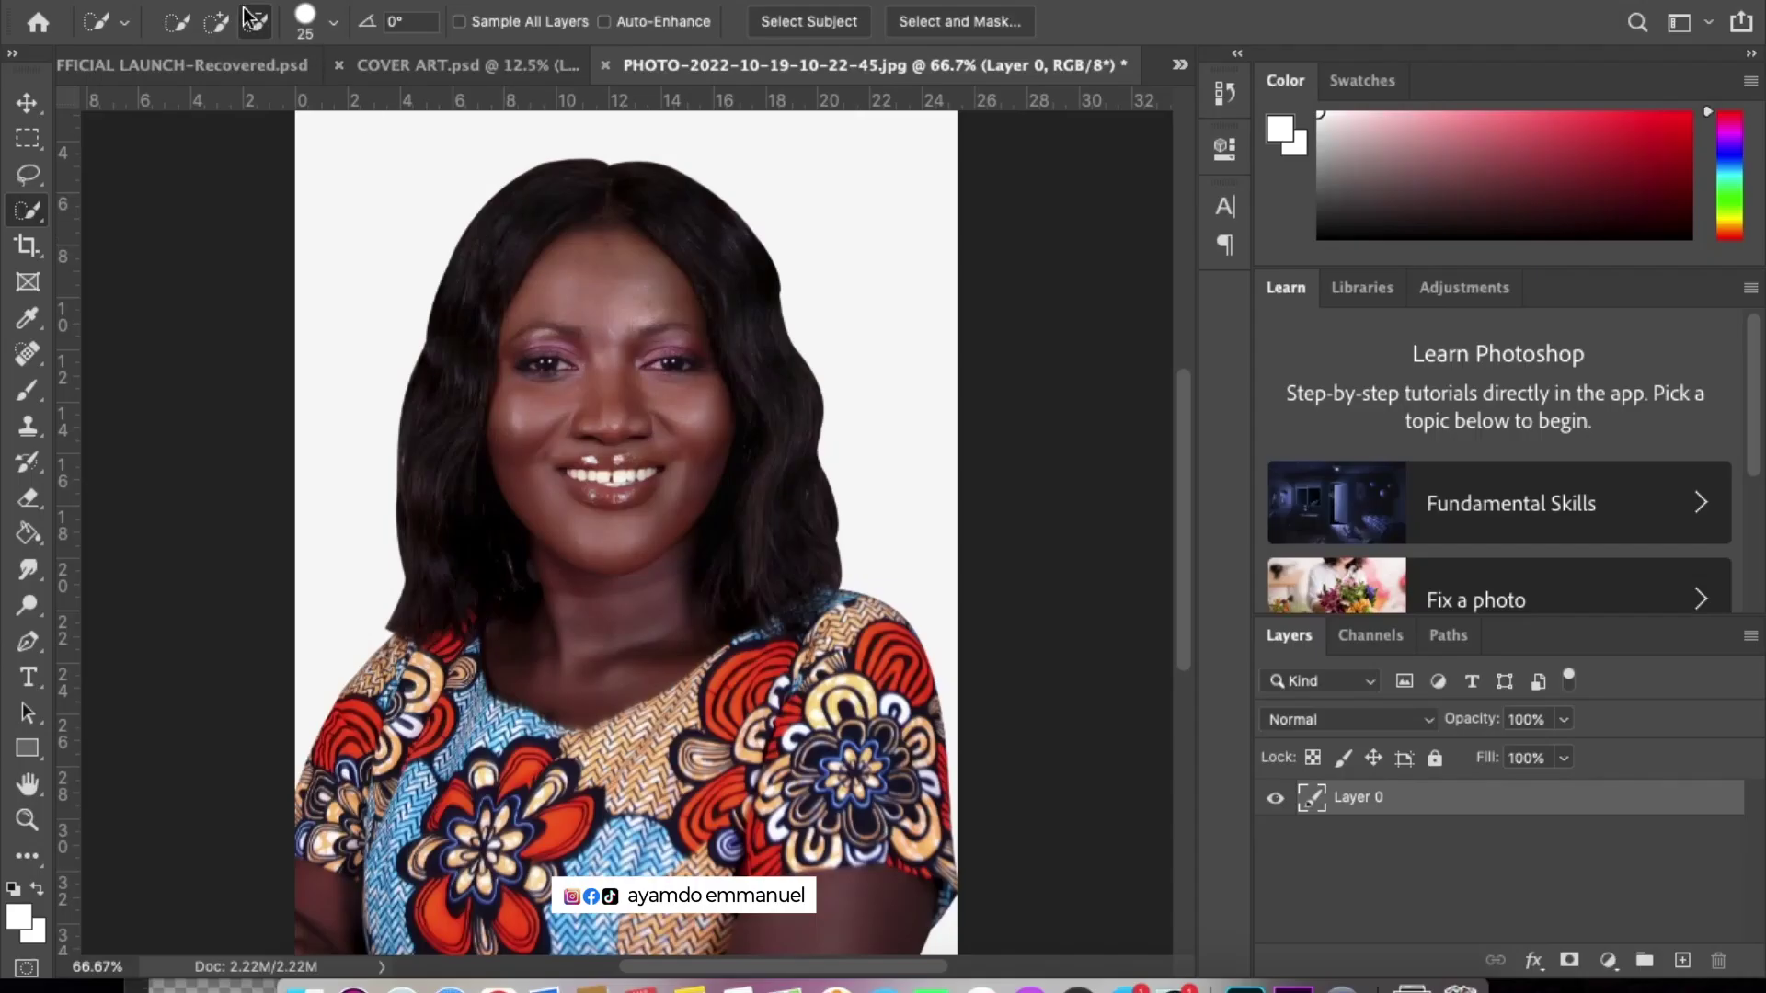
- Brush a Quick Selection in Add mode over the top and rest of the woman's hair
click(216, 21)
mouse_move(571, 197)
mouse_down()
mouse_move(500, 236)
mouse_move(445, 426)
mouse_move(441, 515)
mouse_move(465, 580)
mouse_move(500, 585)
mouse_up()
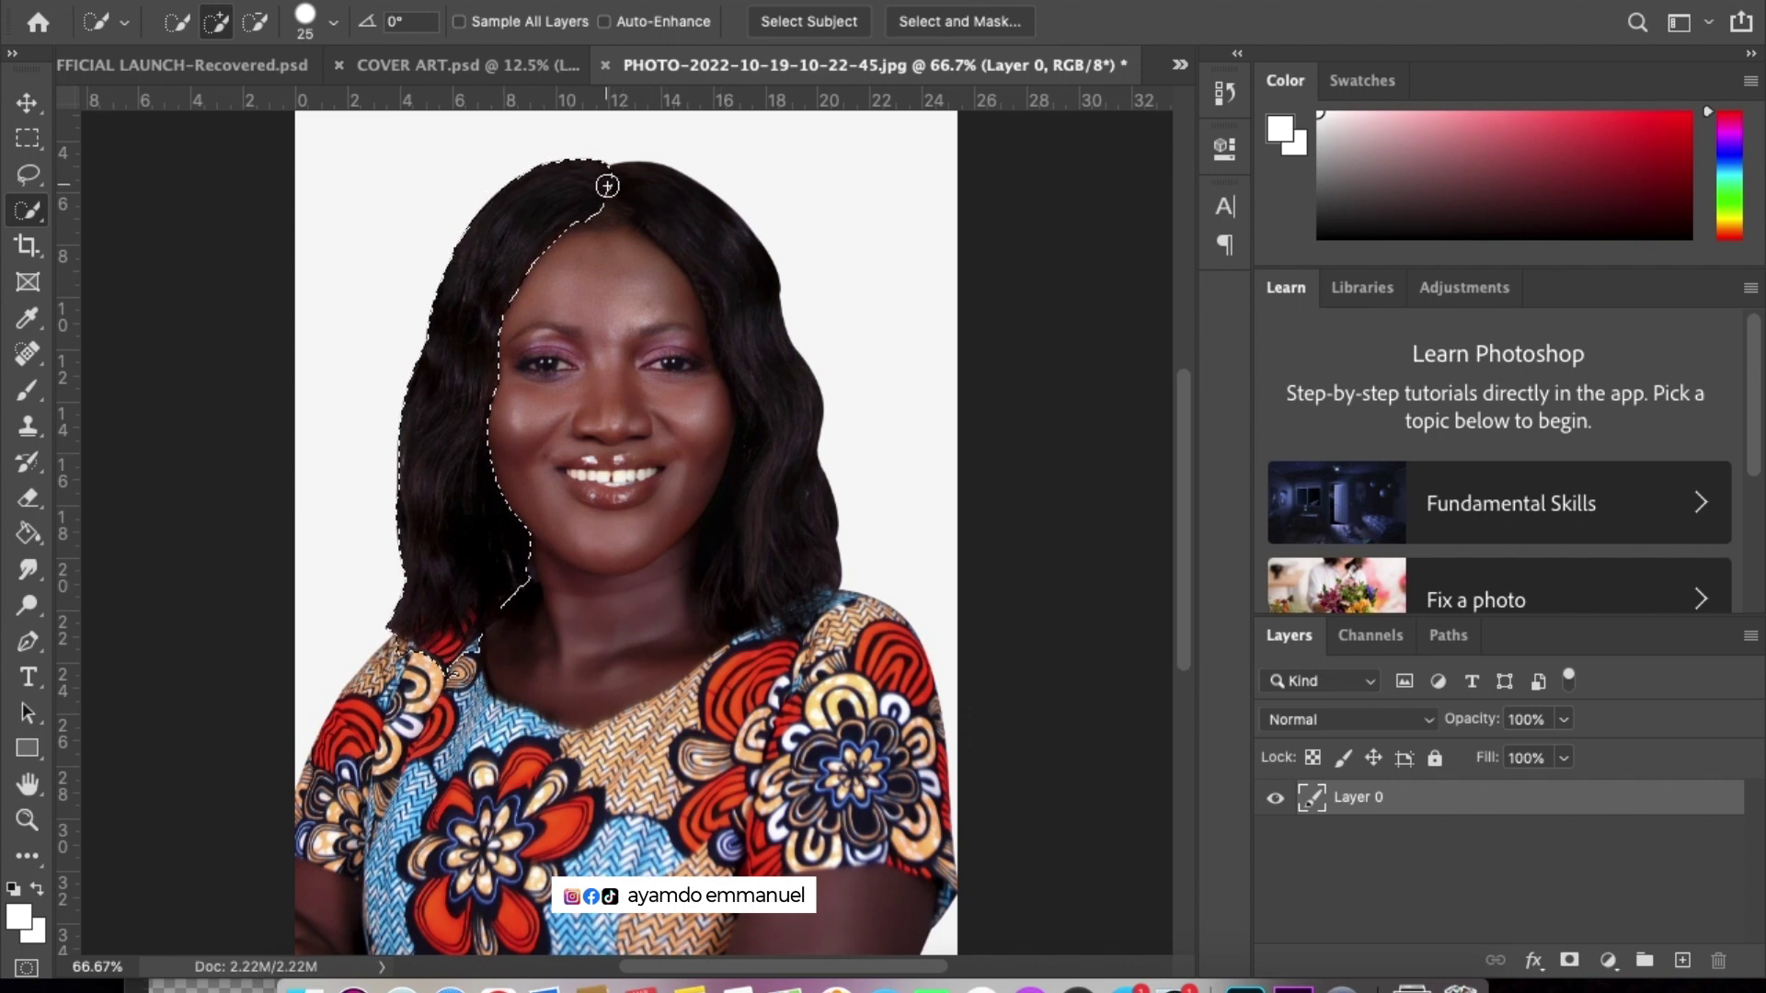
drag(607, 186, 661, 205)
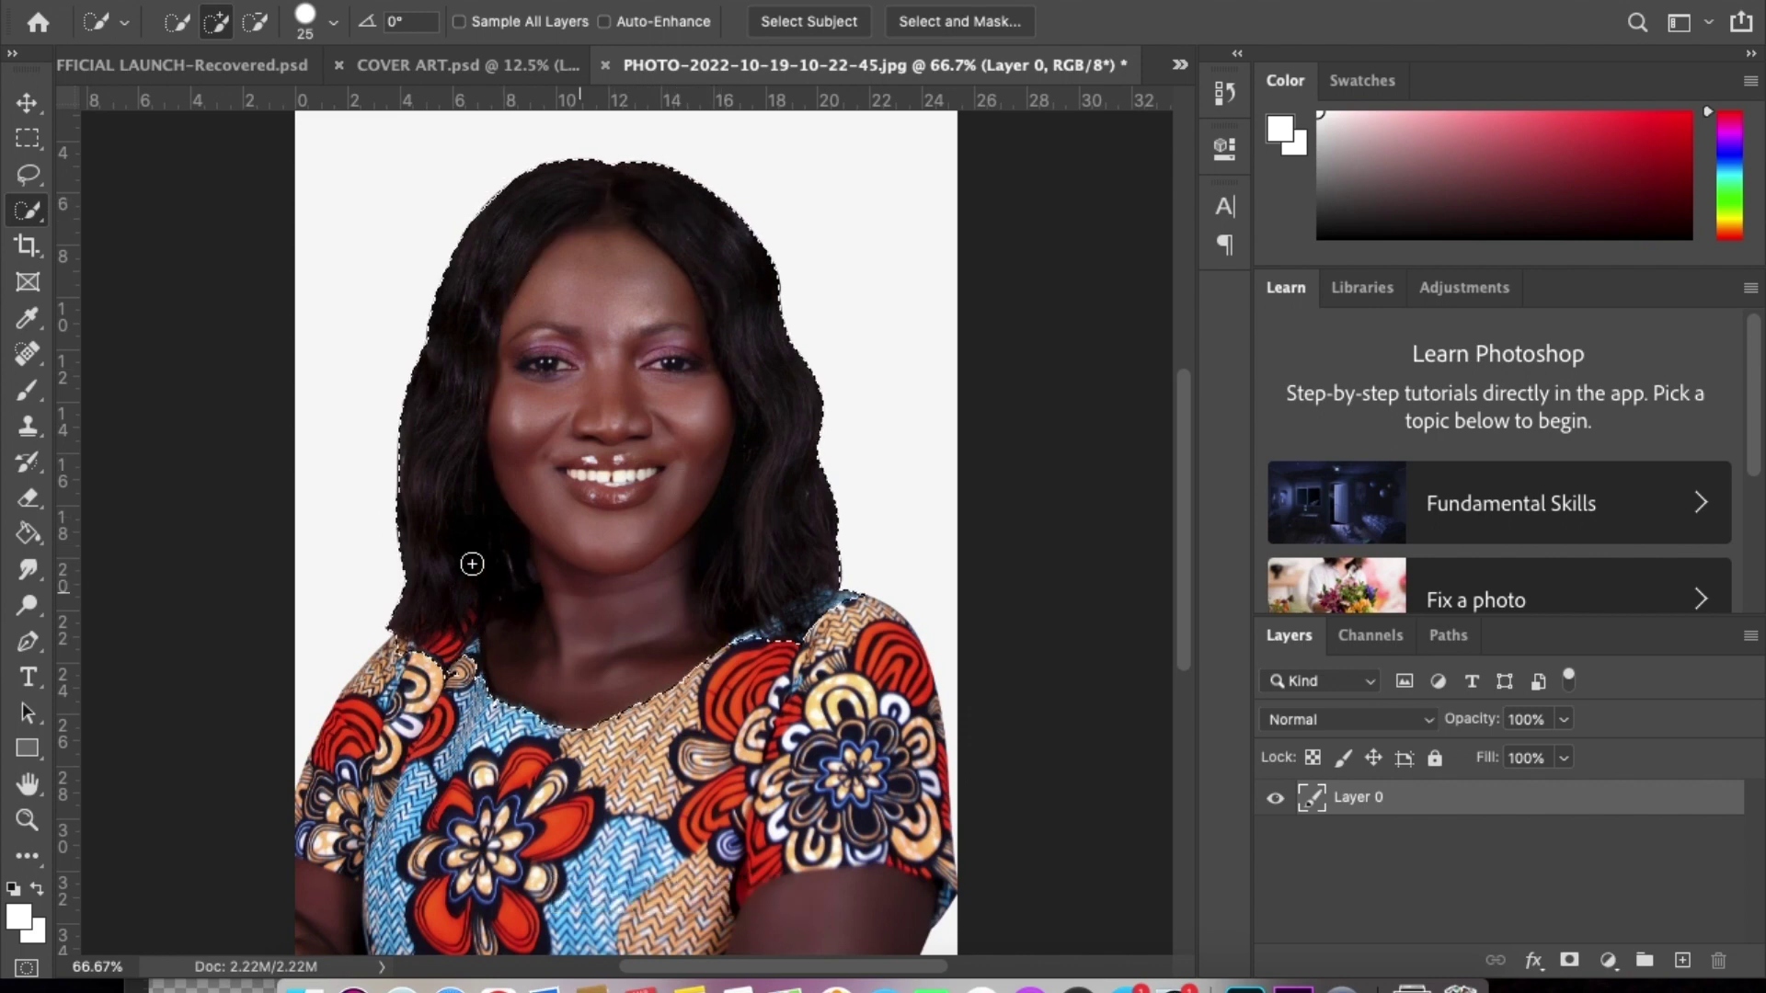
- Subtract the neck and chest from the selection, then add the right hairline and side
click(255, 21)
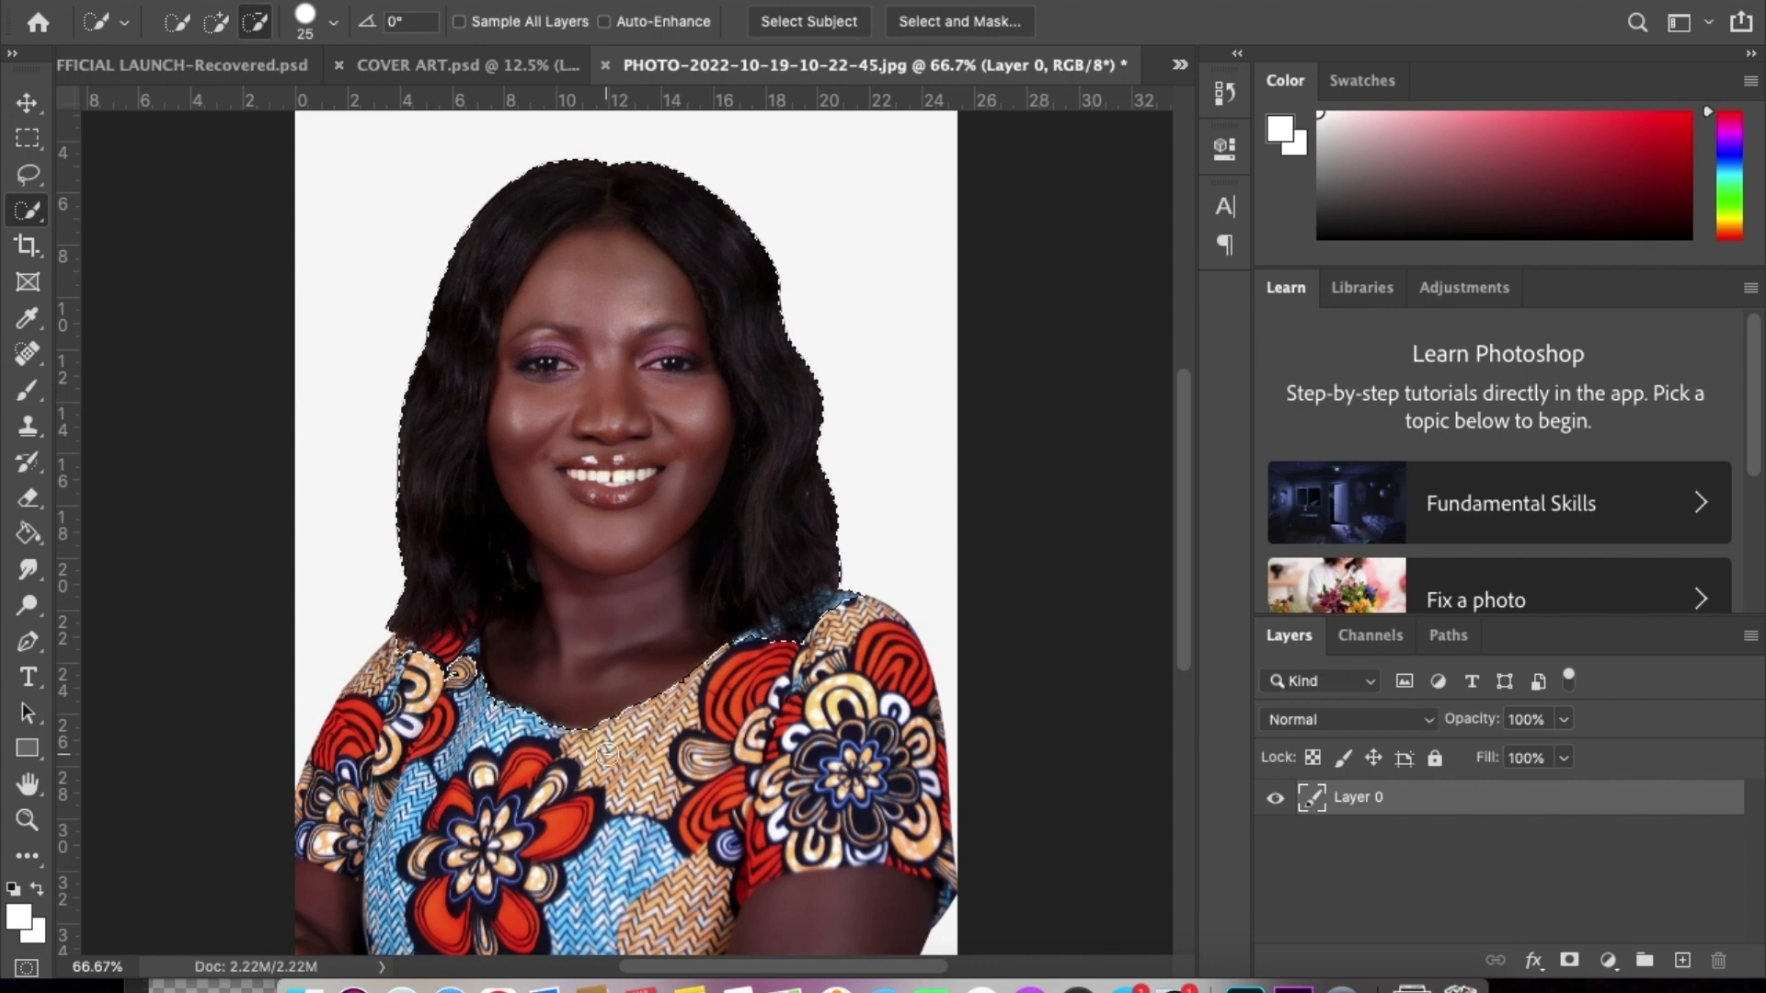
mouse_move(607, 754)
mouse_down()
mouse_move(596, 323)
mouse_move(546, 248)
mouse_up()
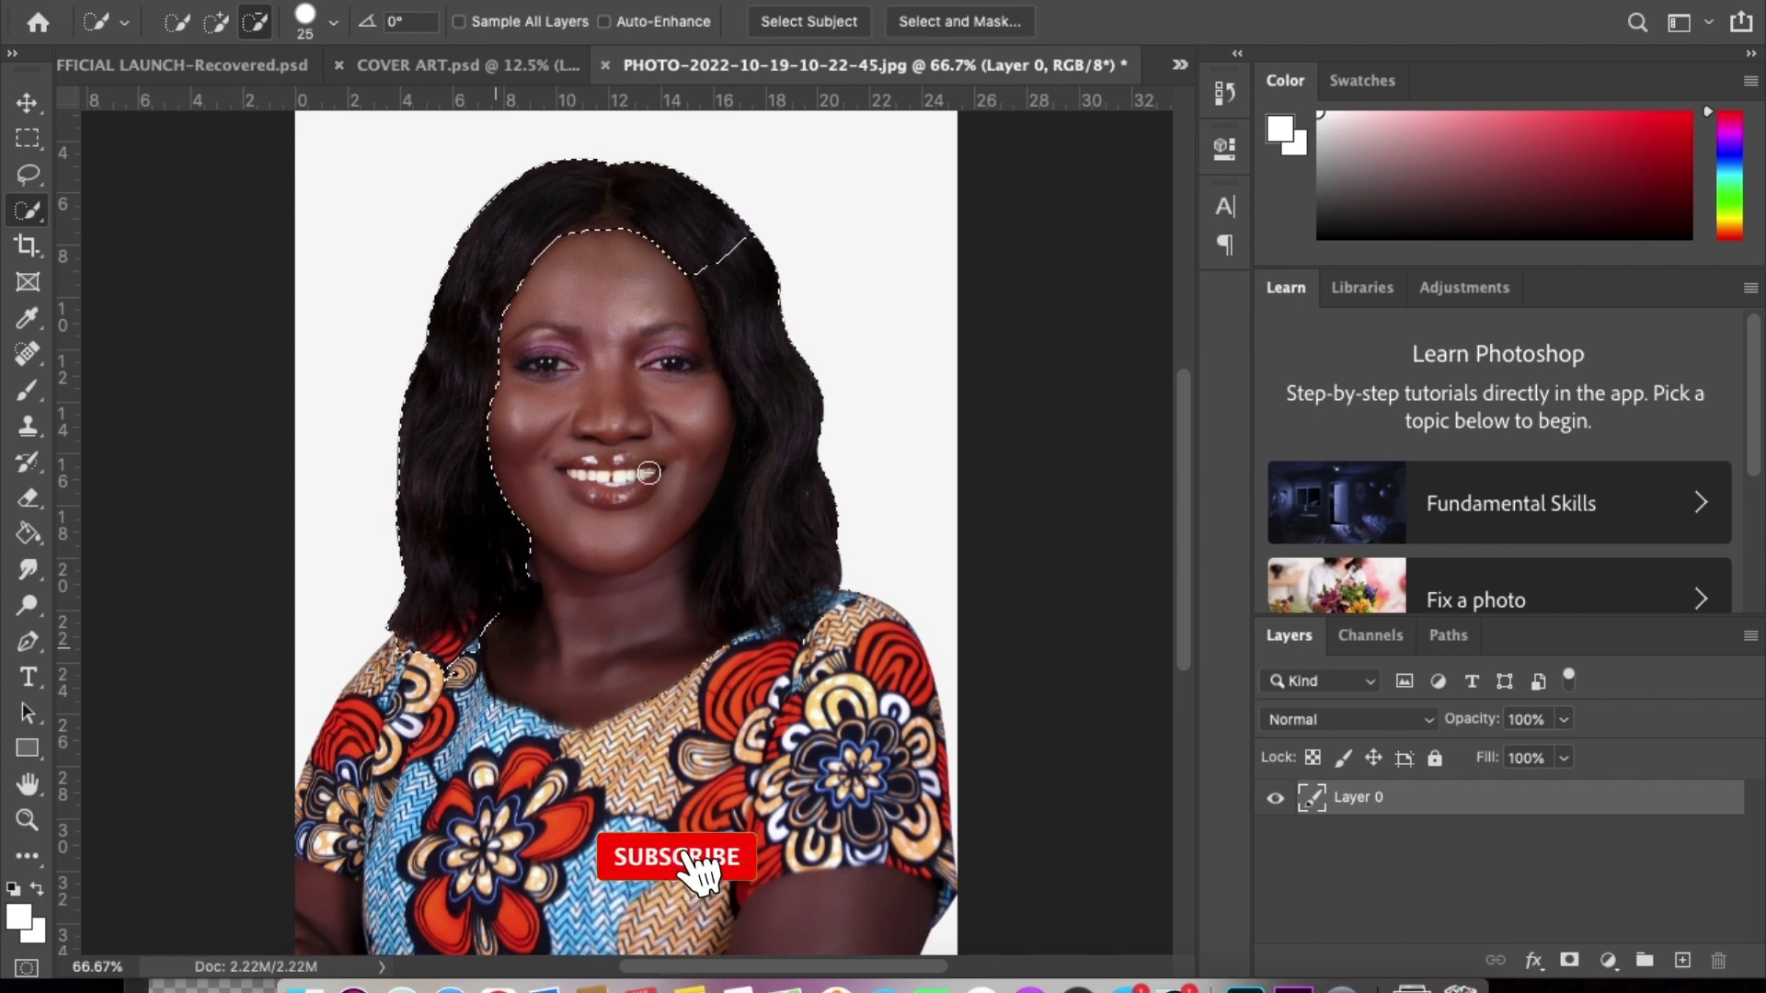
click(215, 21)
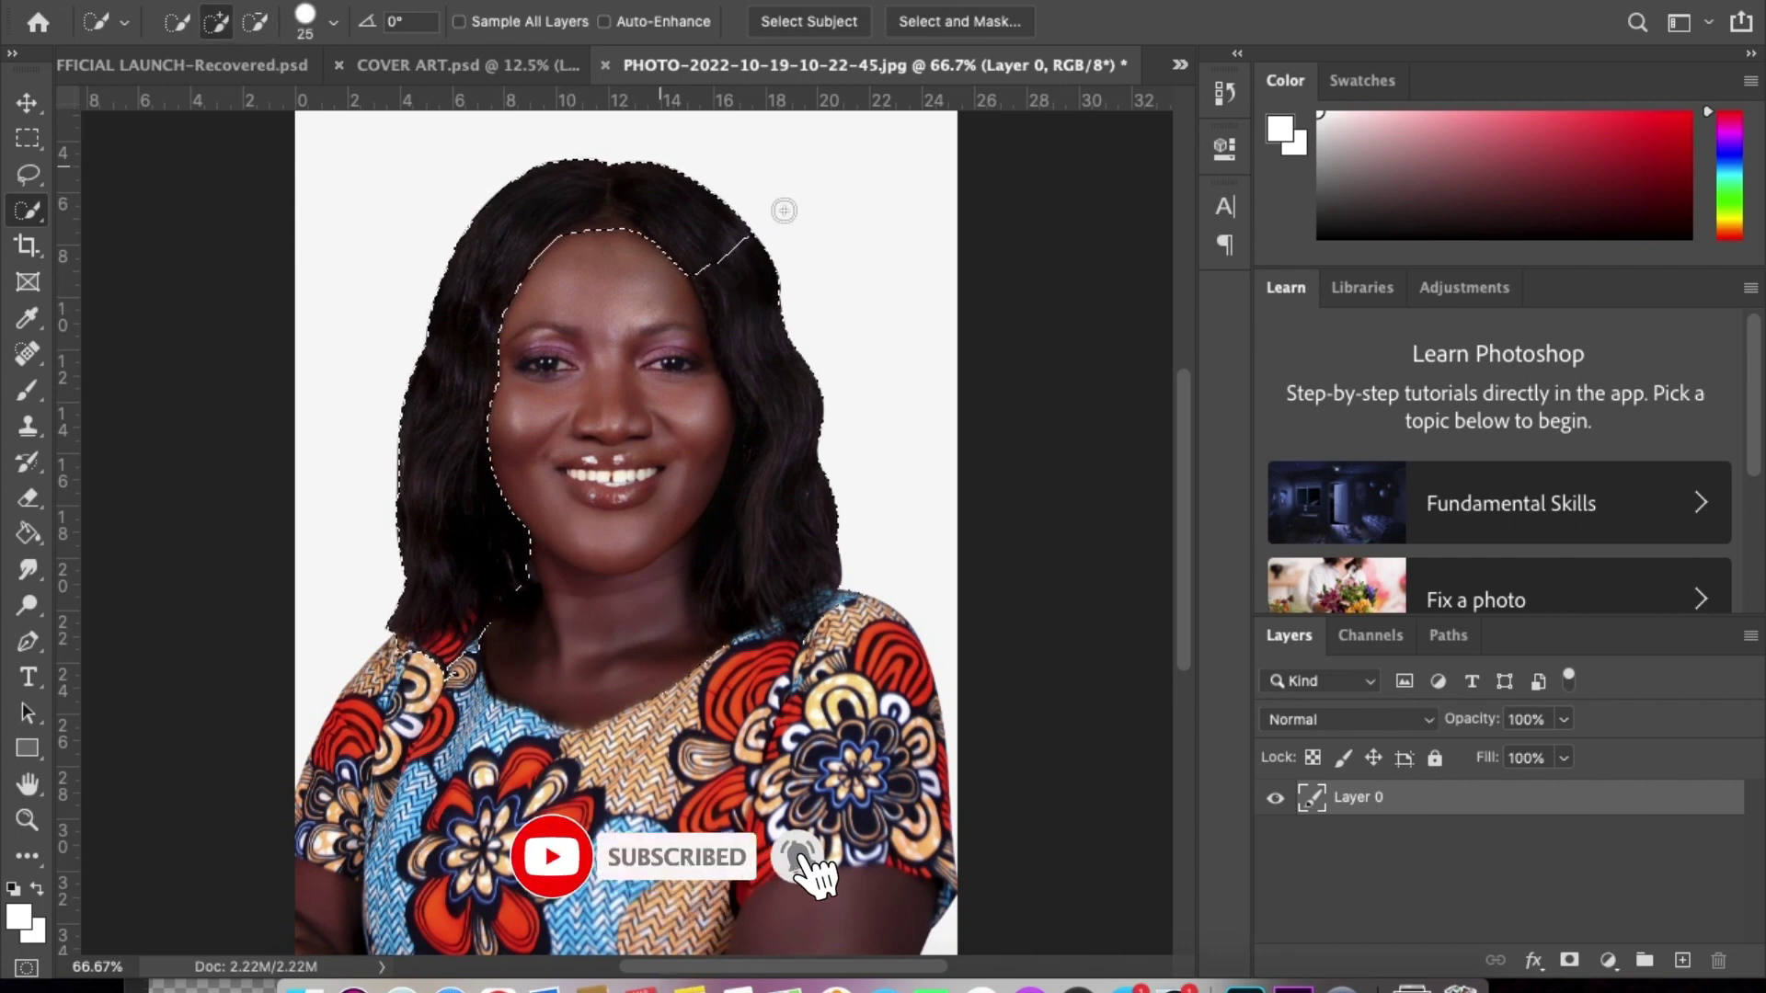
click(714, 258)
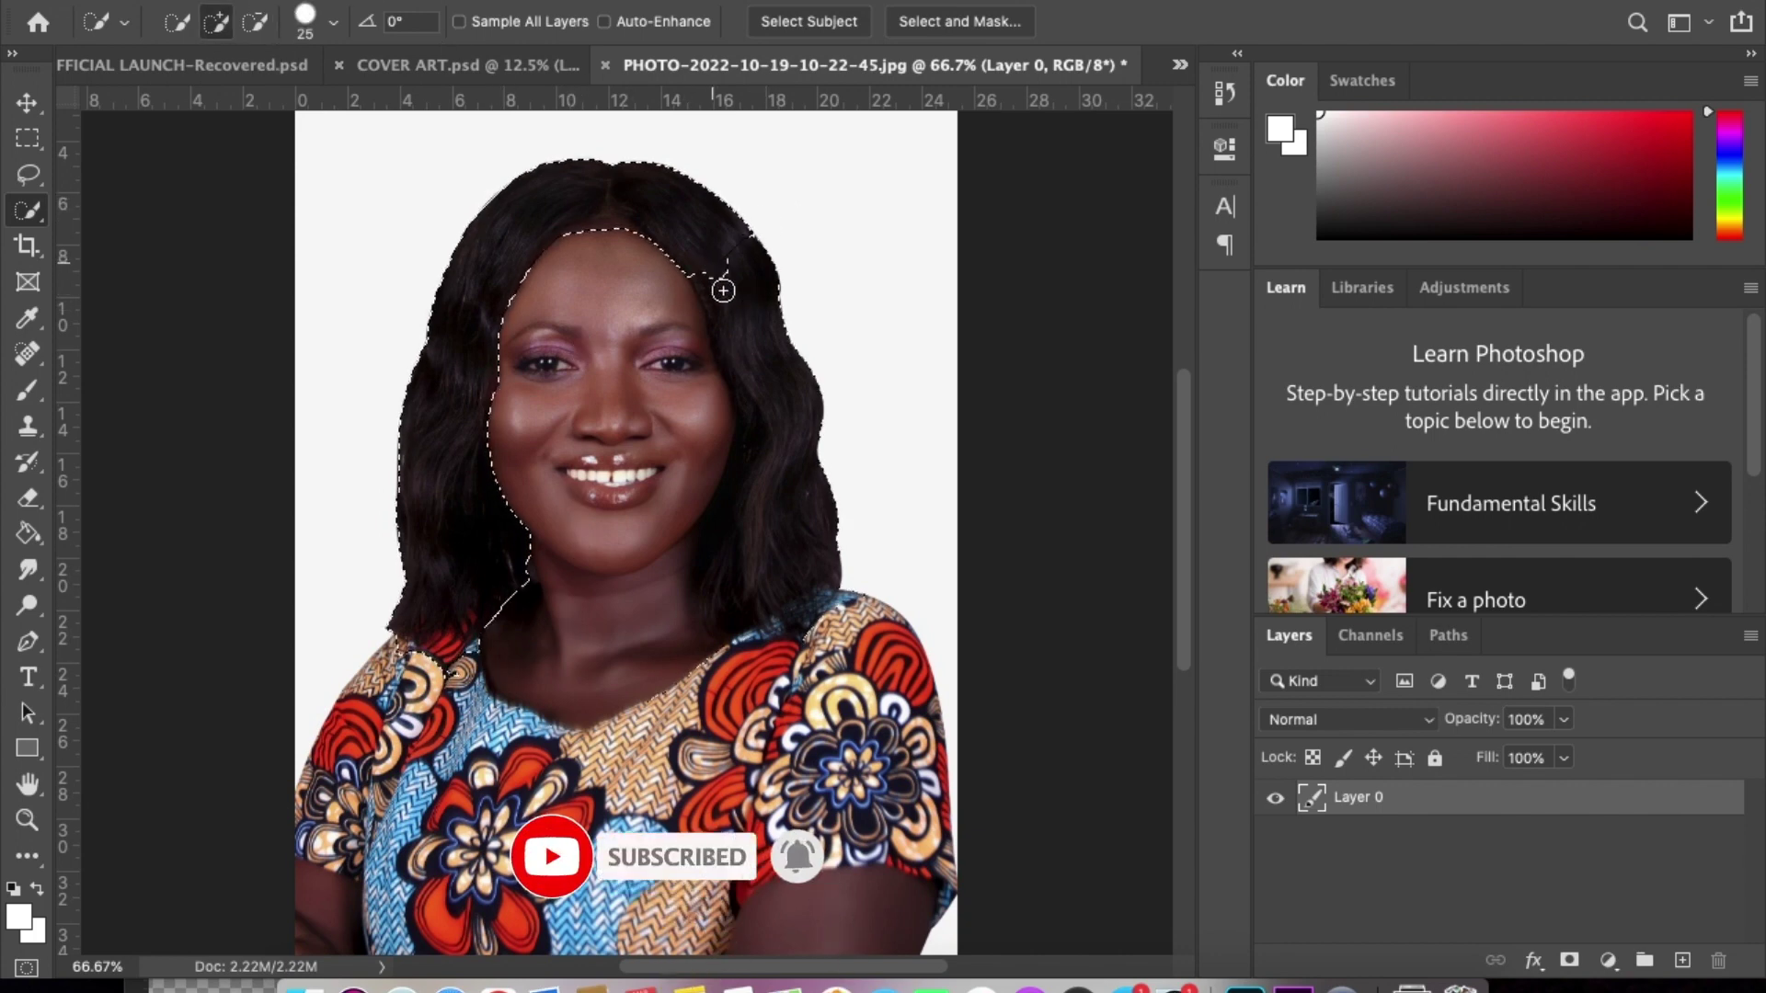
mouse_move(723, 290)
mouse_down()
mouse_move(776, 394)
mouse_move(741, 579)
mouse_up()
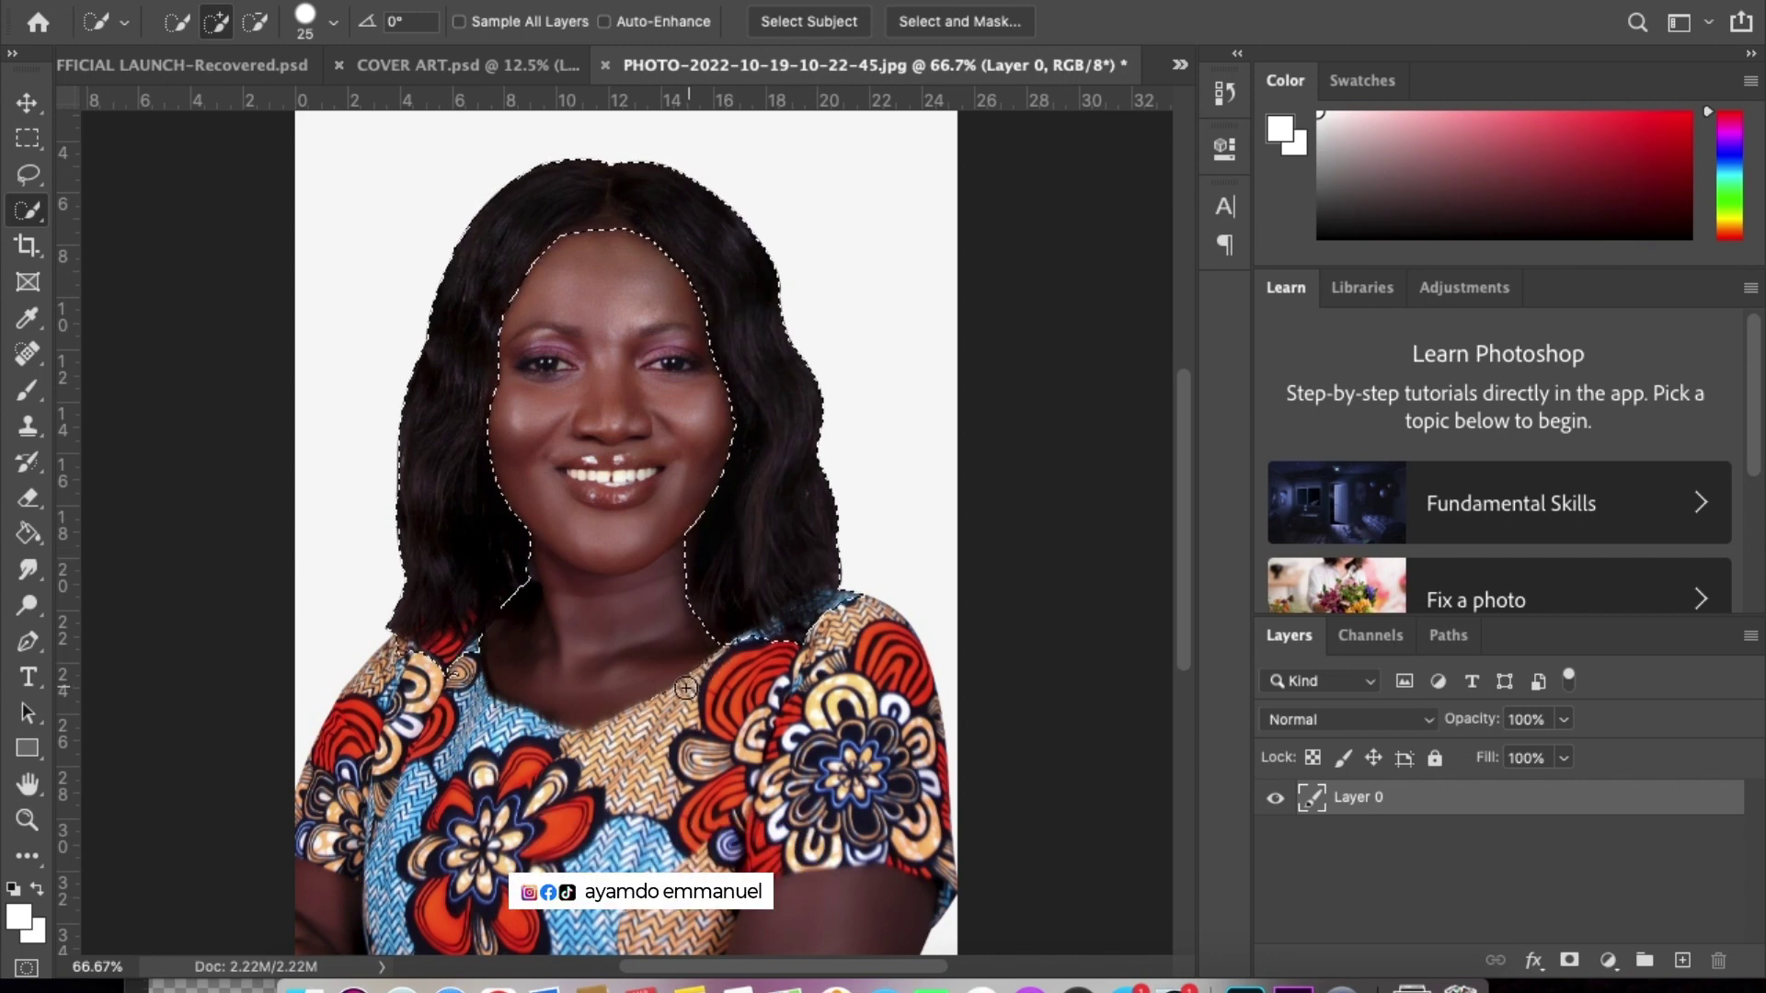
- Undo an unwanted neckline extension and trim the selection back at the left shoulder
drag(685, 688, 643, 698)
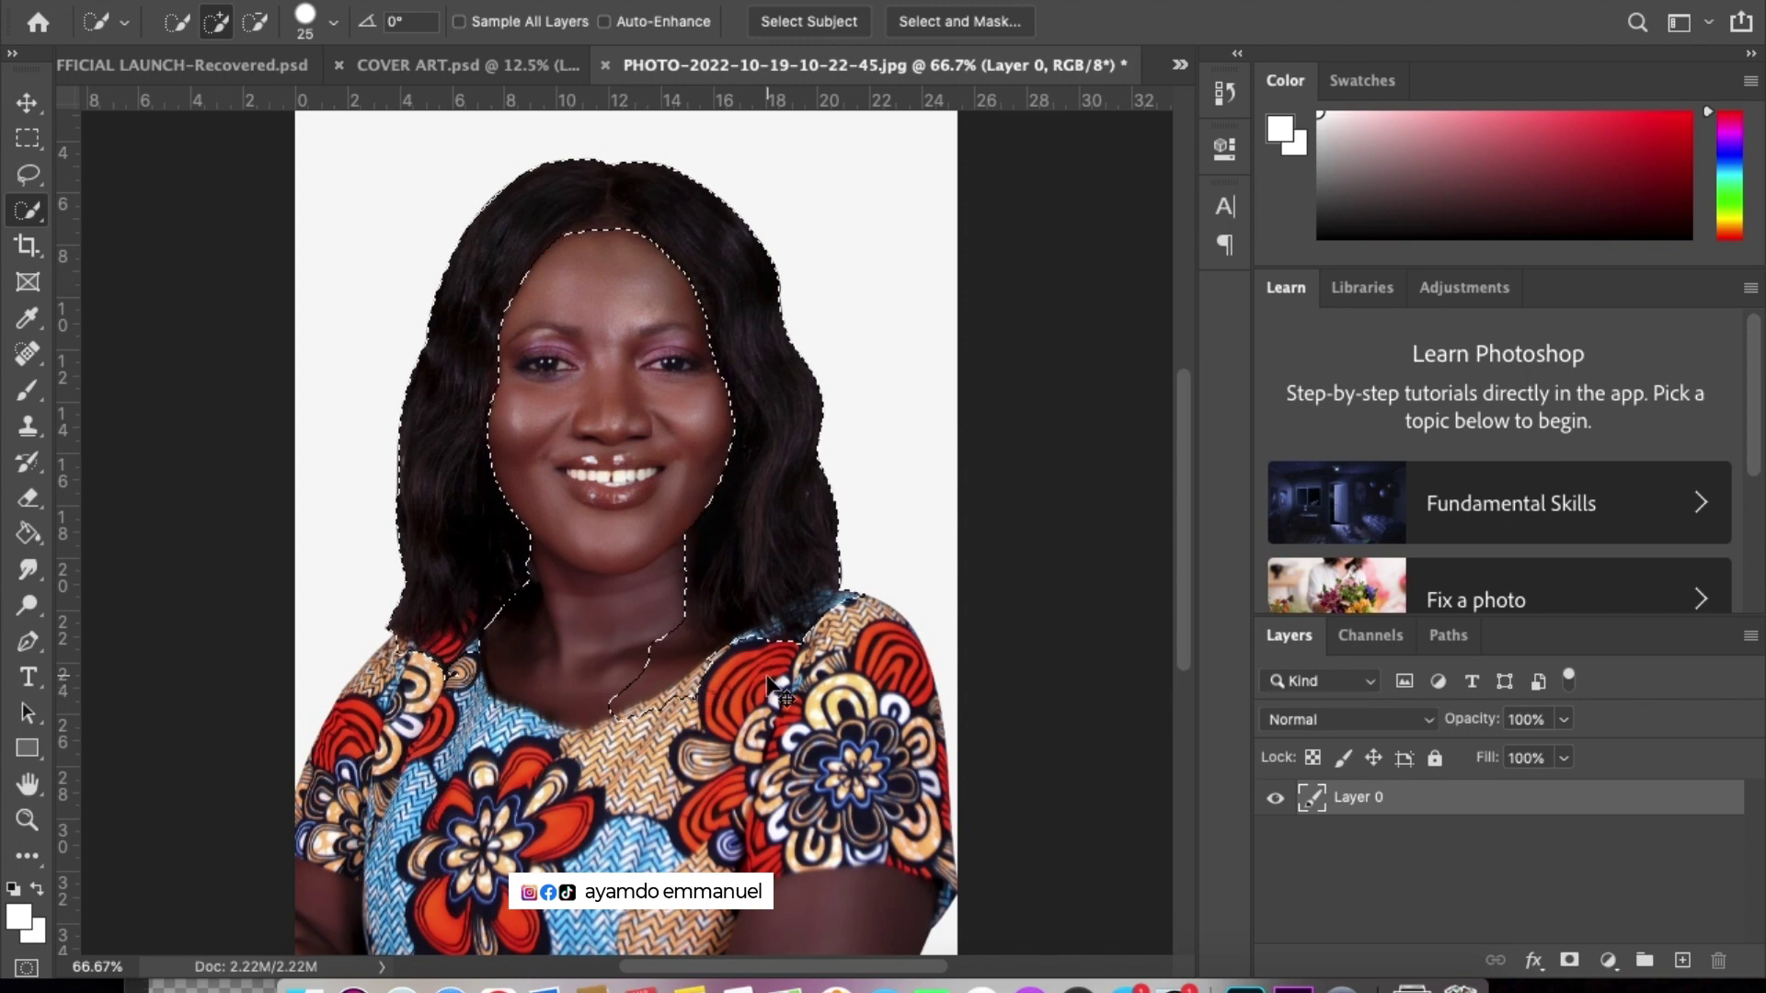
key(ctrl+z)
click(255, 21)
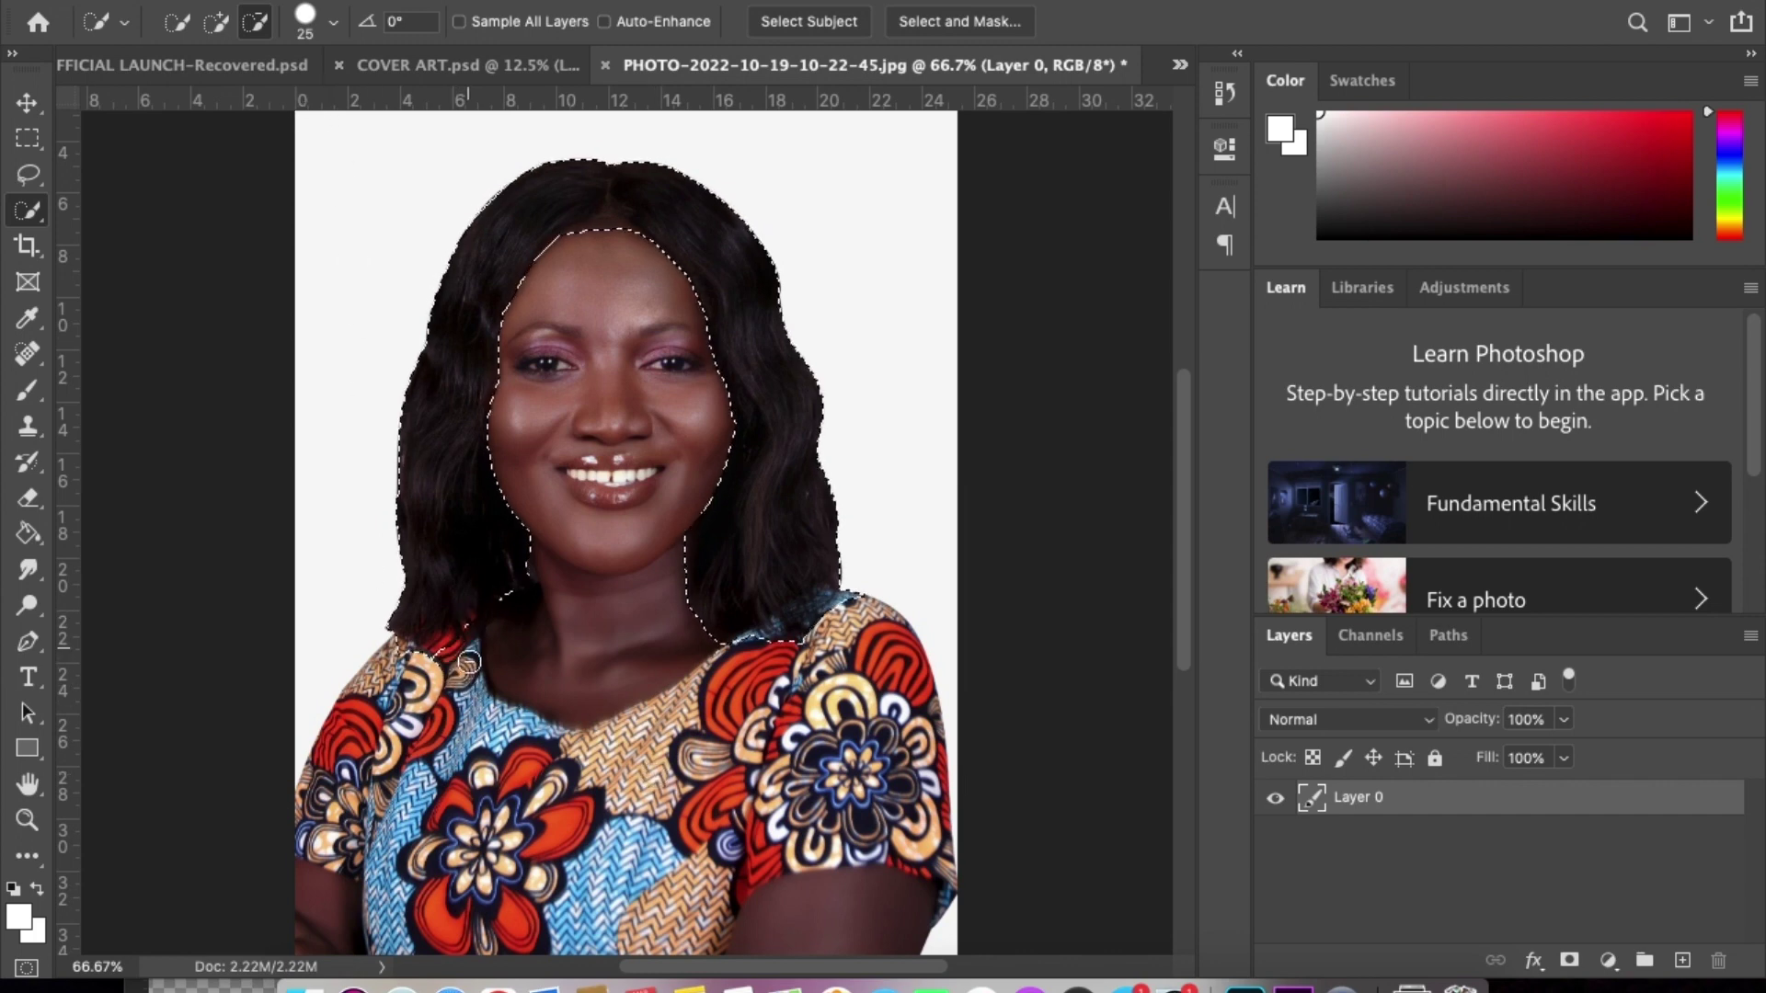
click(424, 656)
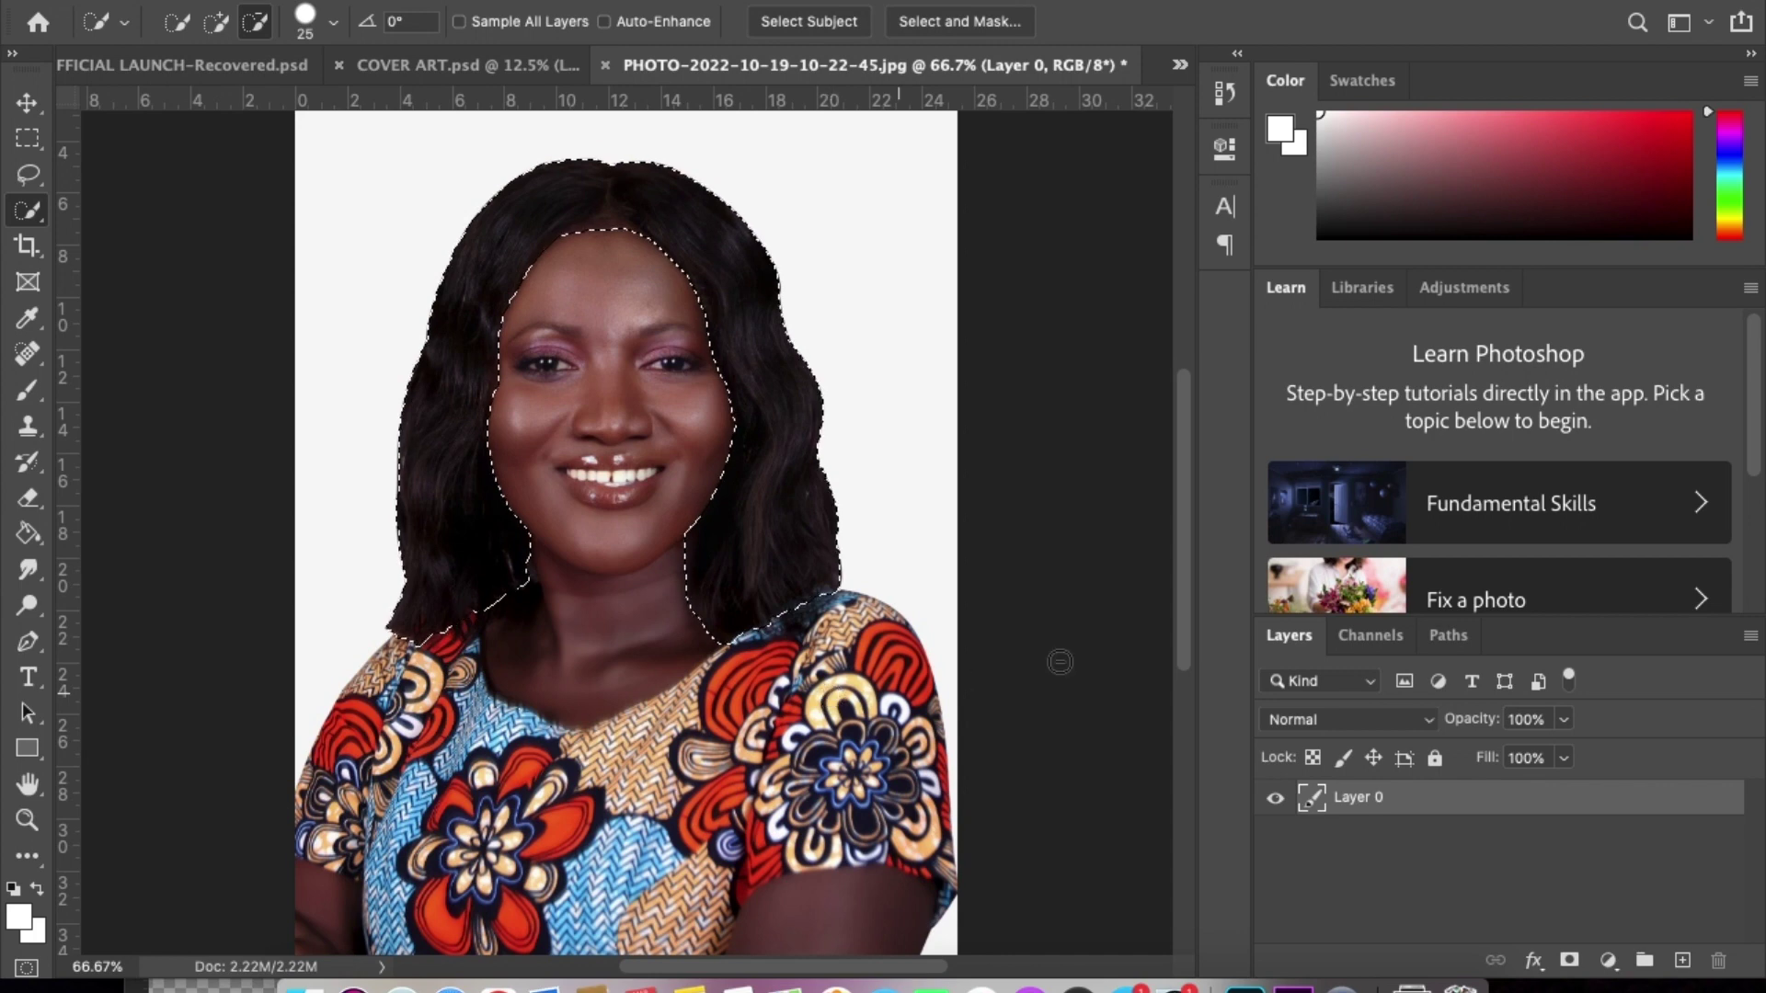
- Briefly deselect to inspect the hair edge, then restore the hair selection
key(ctrl+d)
drag(1181, 502, 1185, 517)
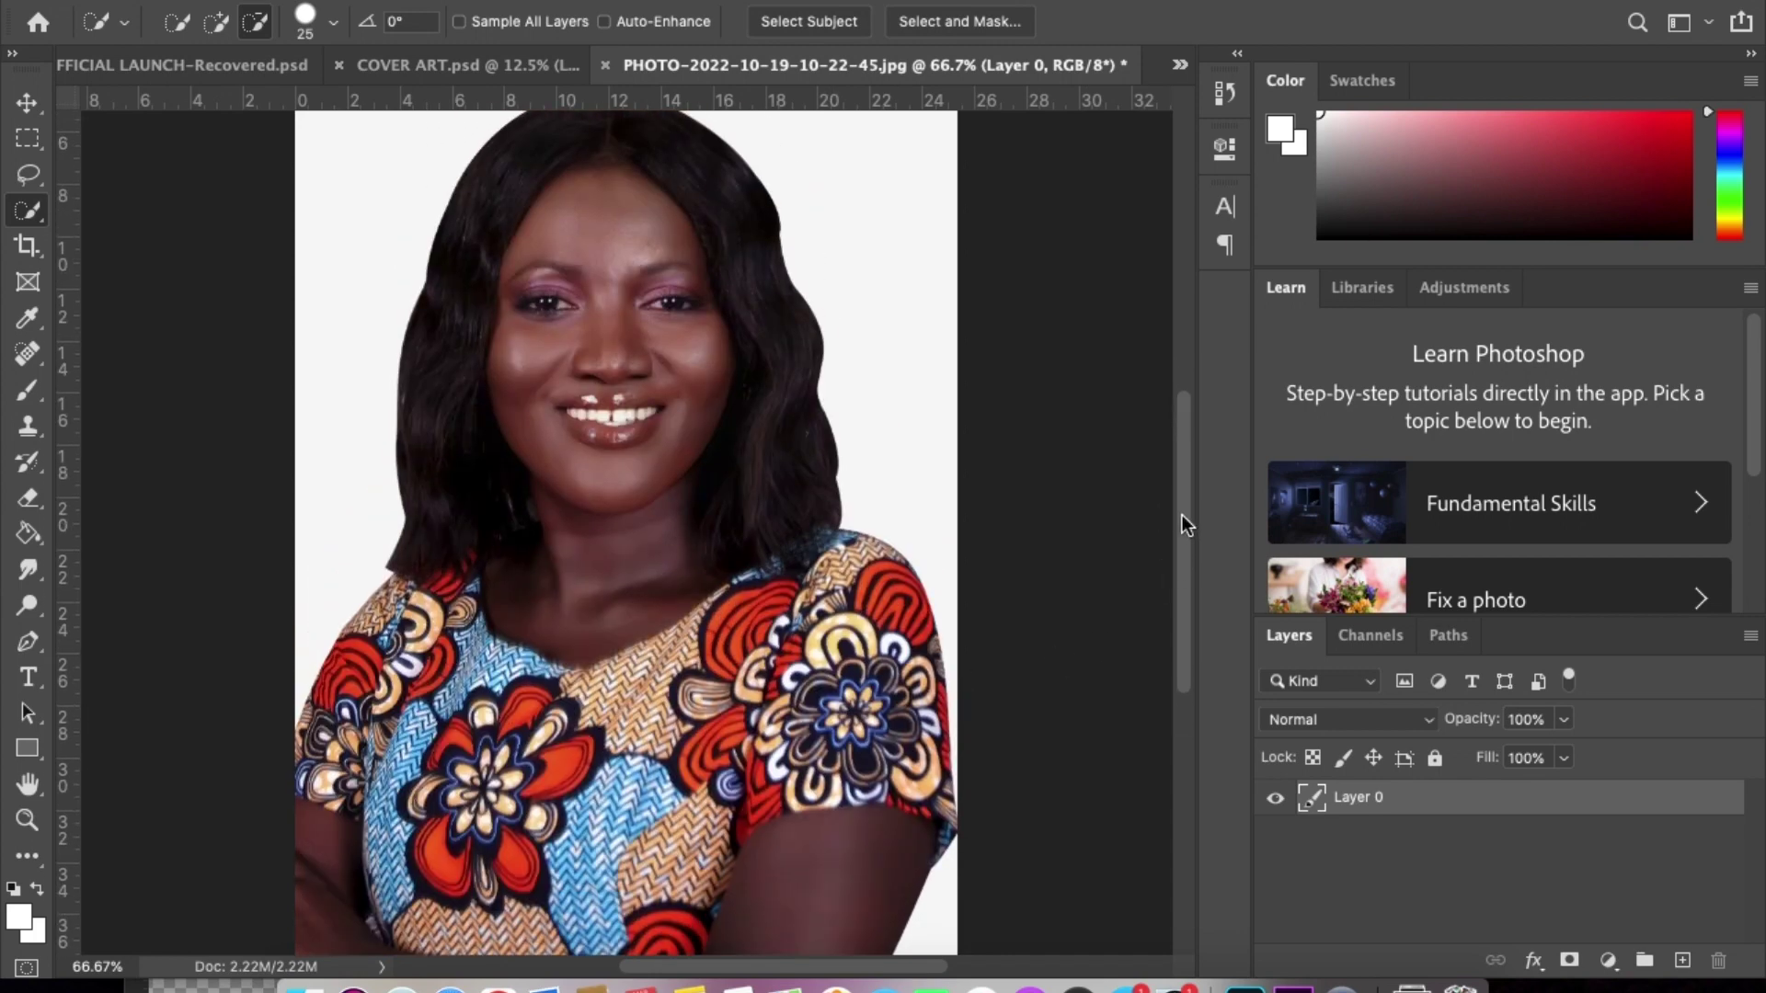
key(ctrl+z)
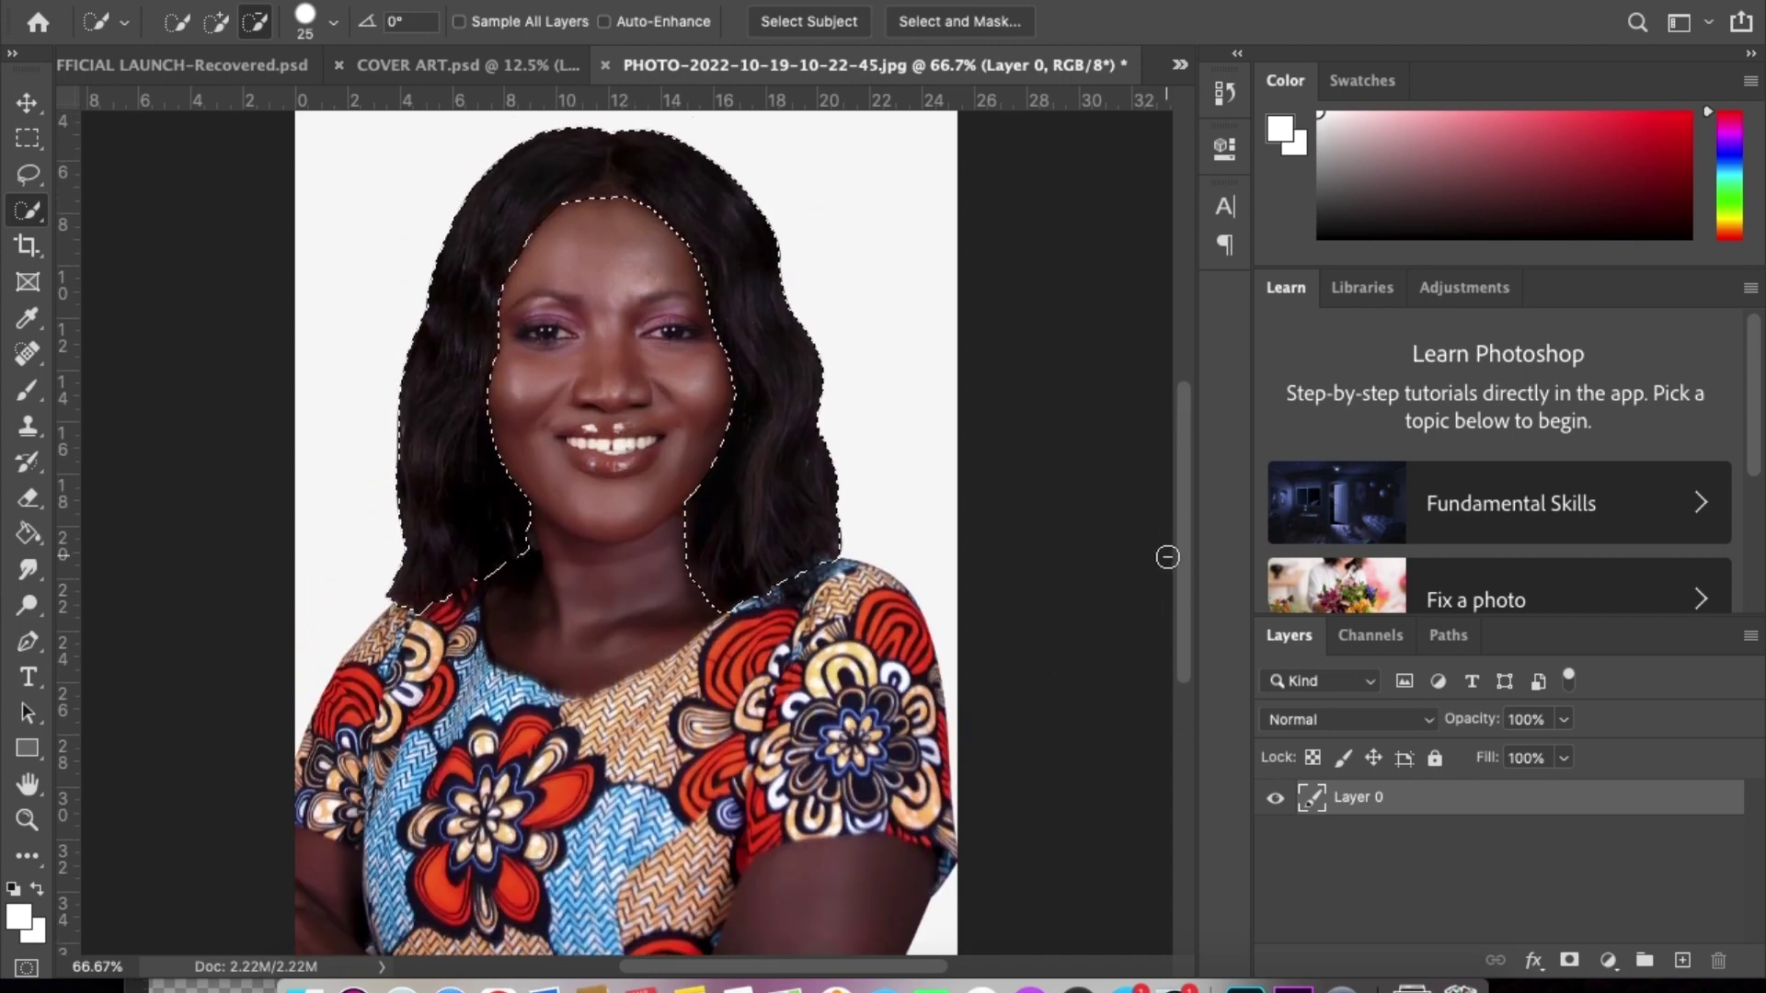
drag(1179, 554, 1179, 508)
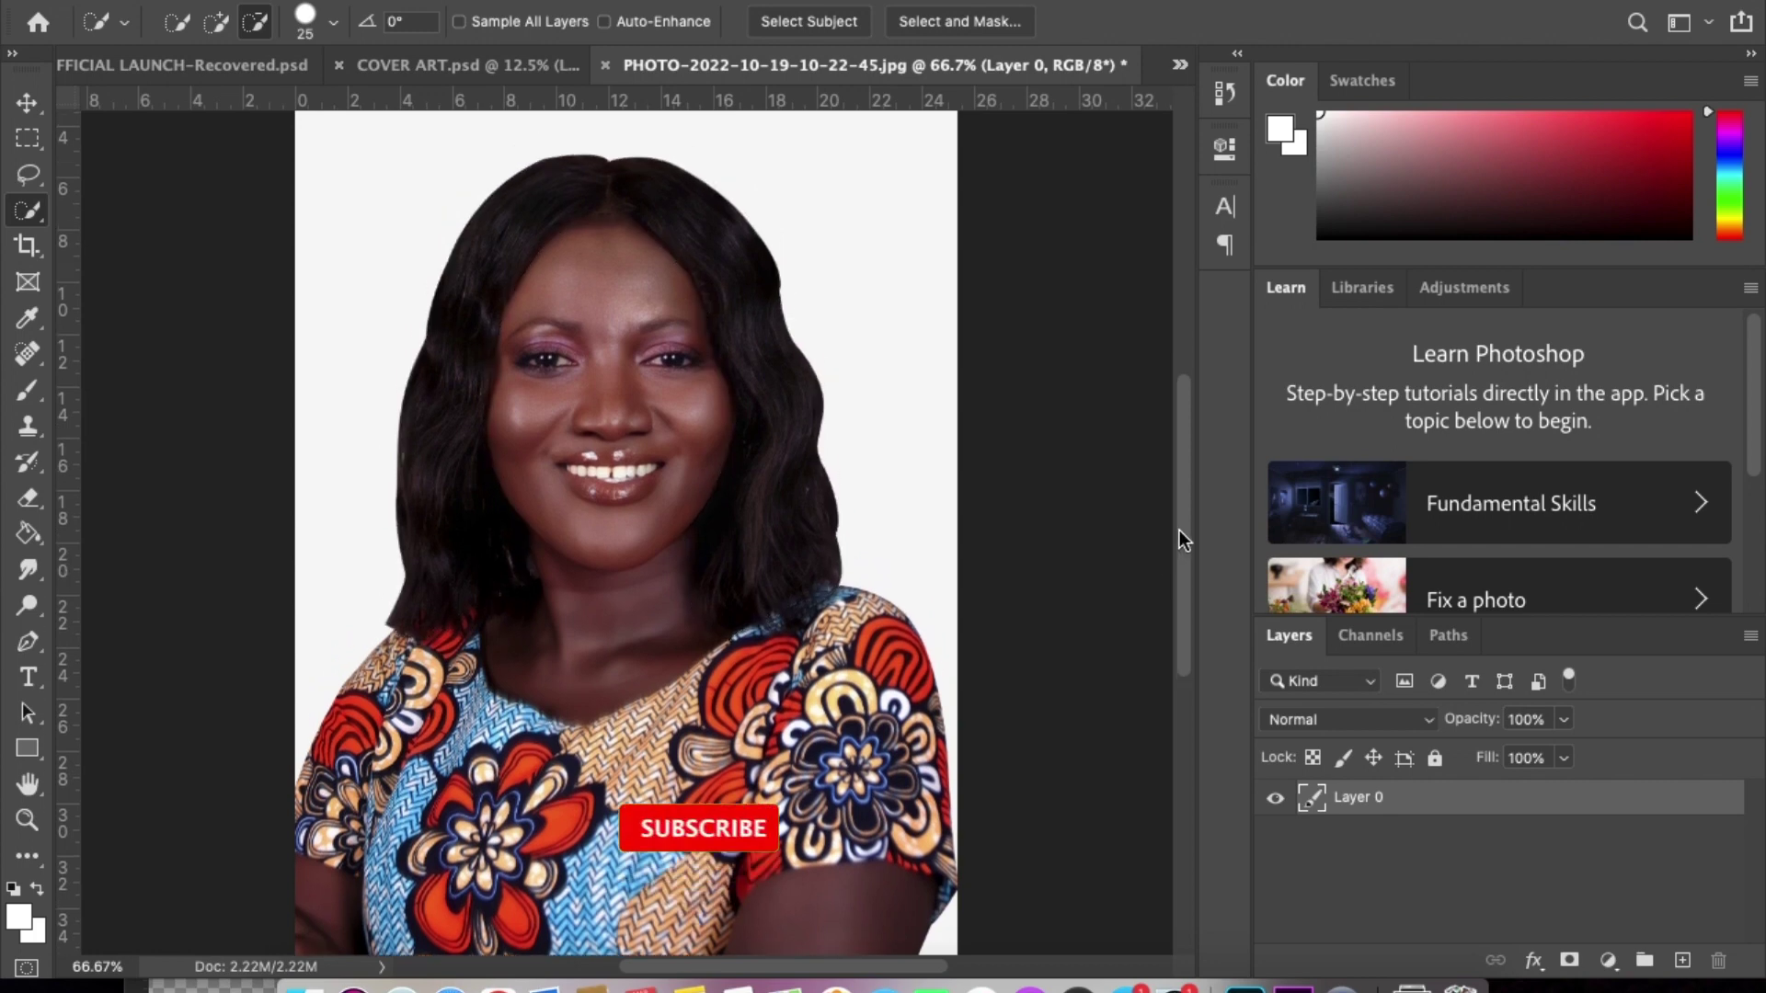
- Add a Solid Color fill layer over the hair, coloured pink-red ff0d74
click(1608, 960)
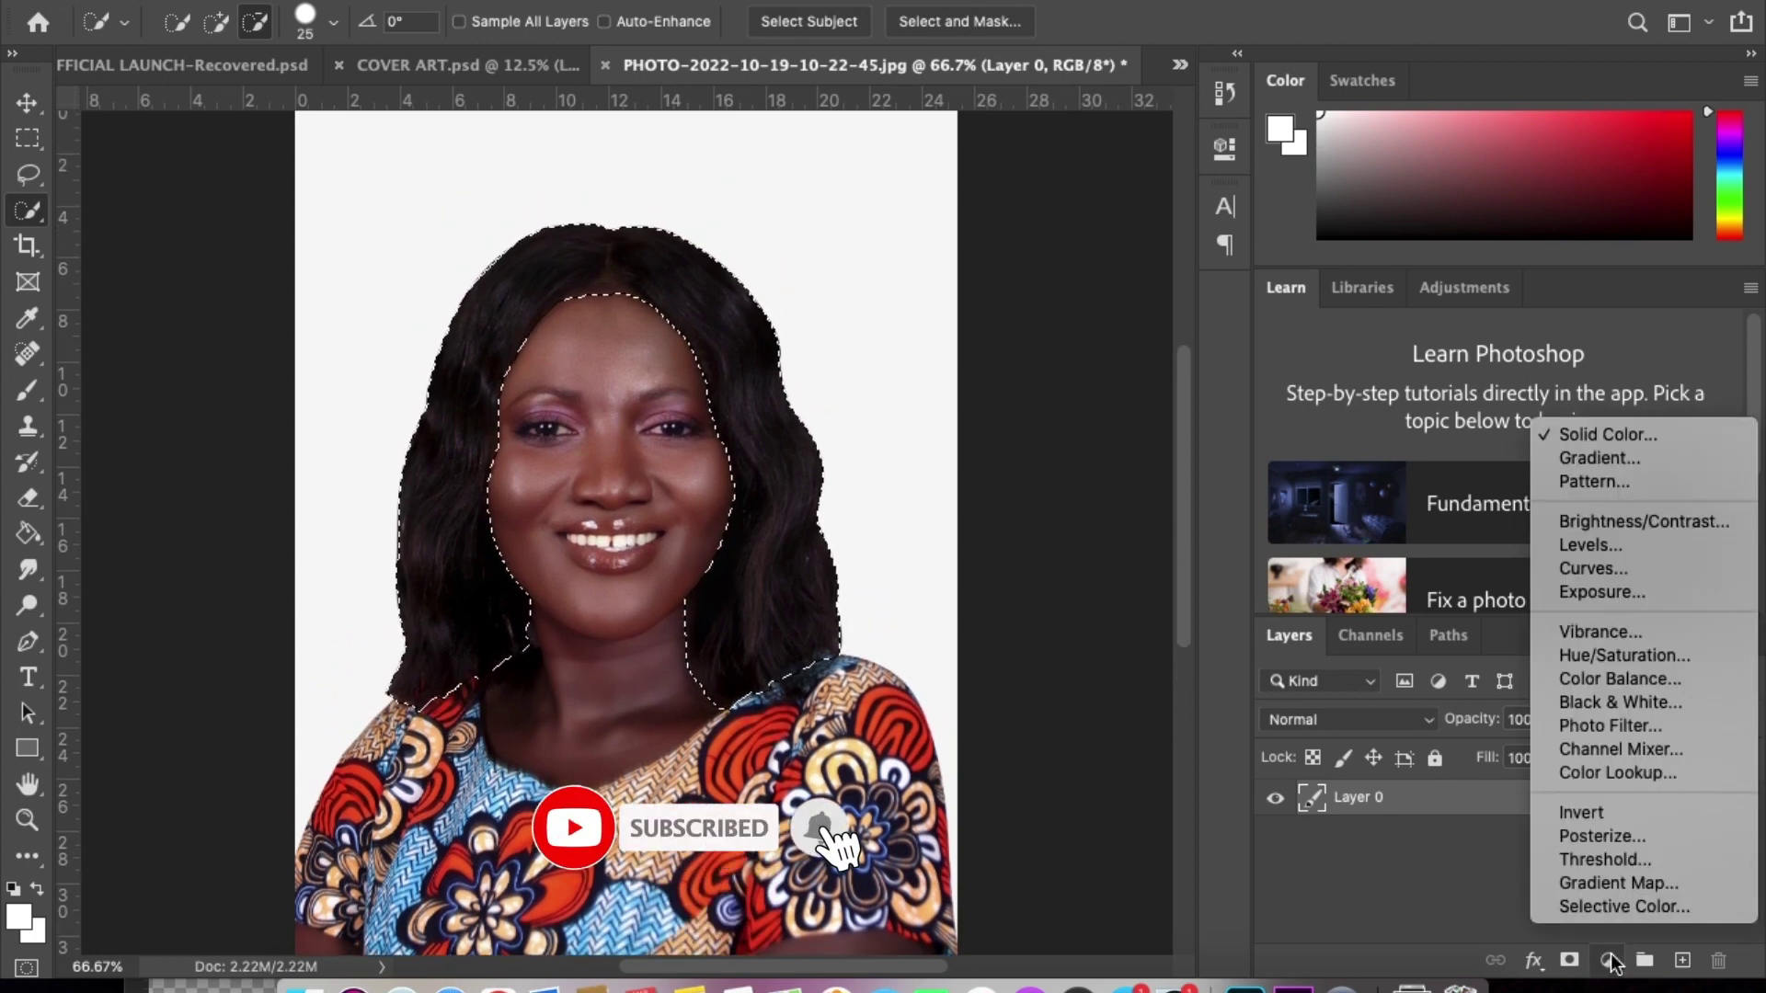
click(1590, 442)
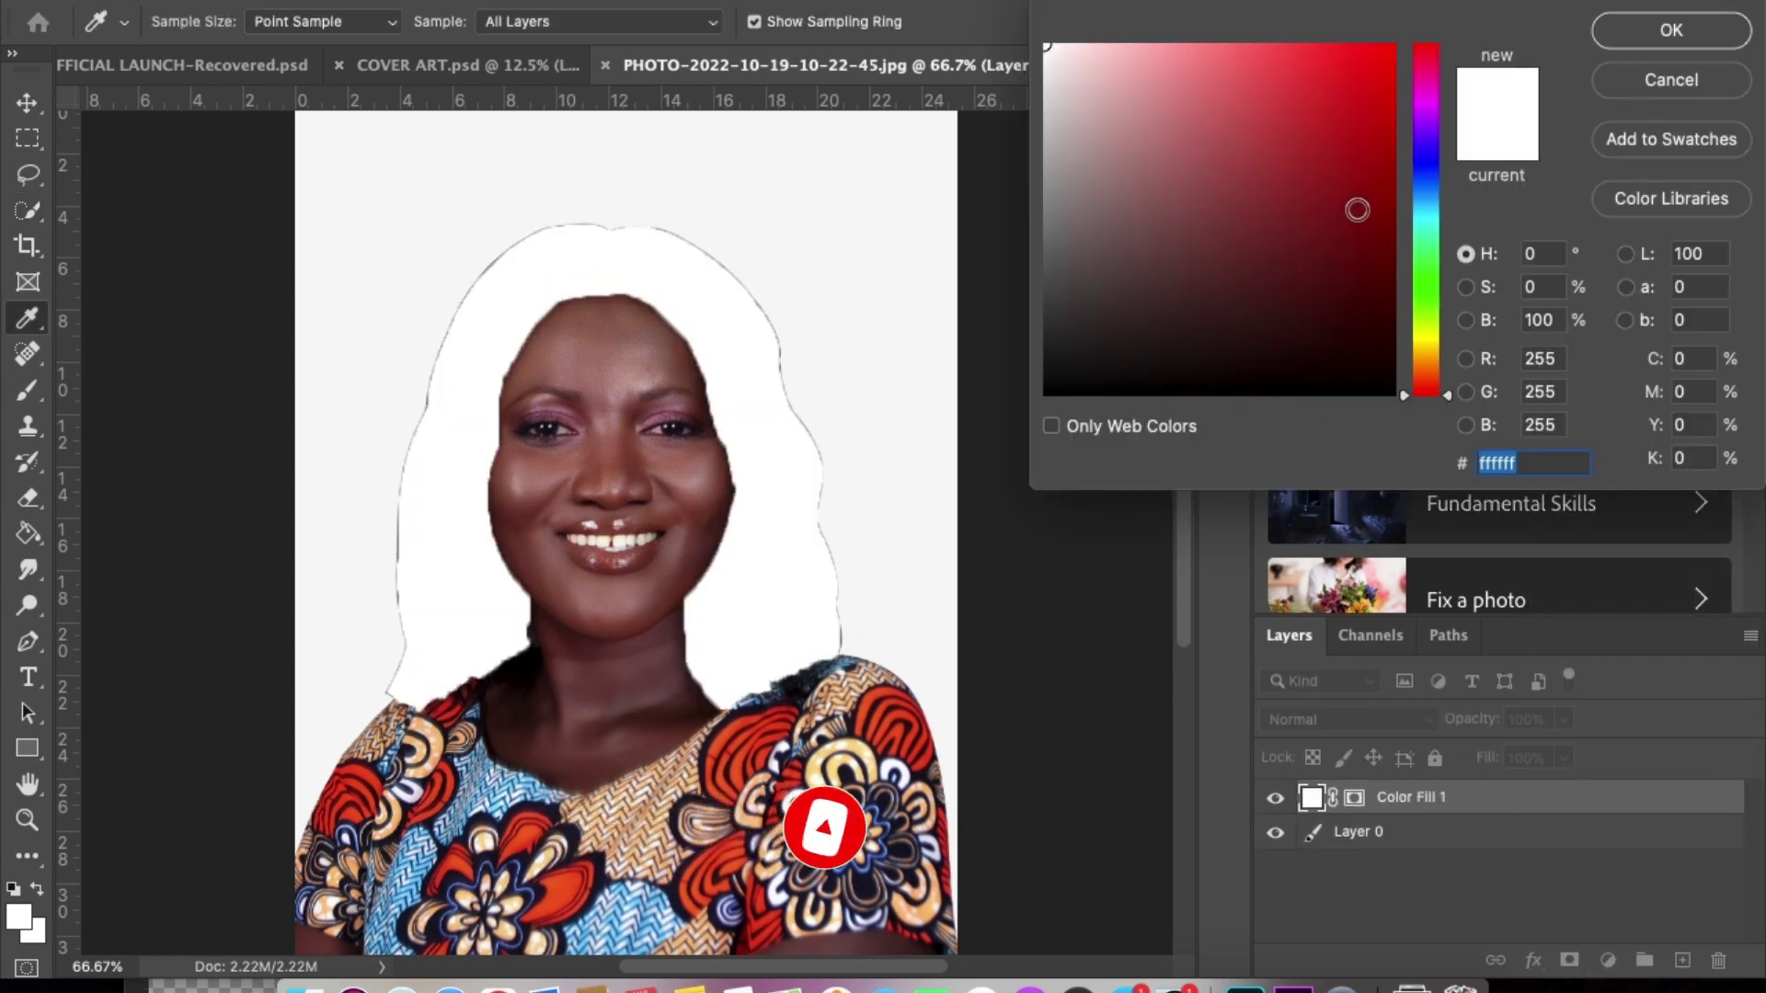
drag(1383, 101, 1378, 14)
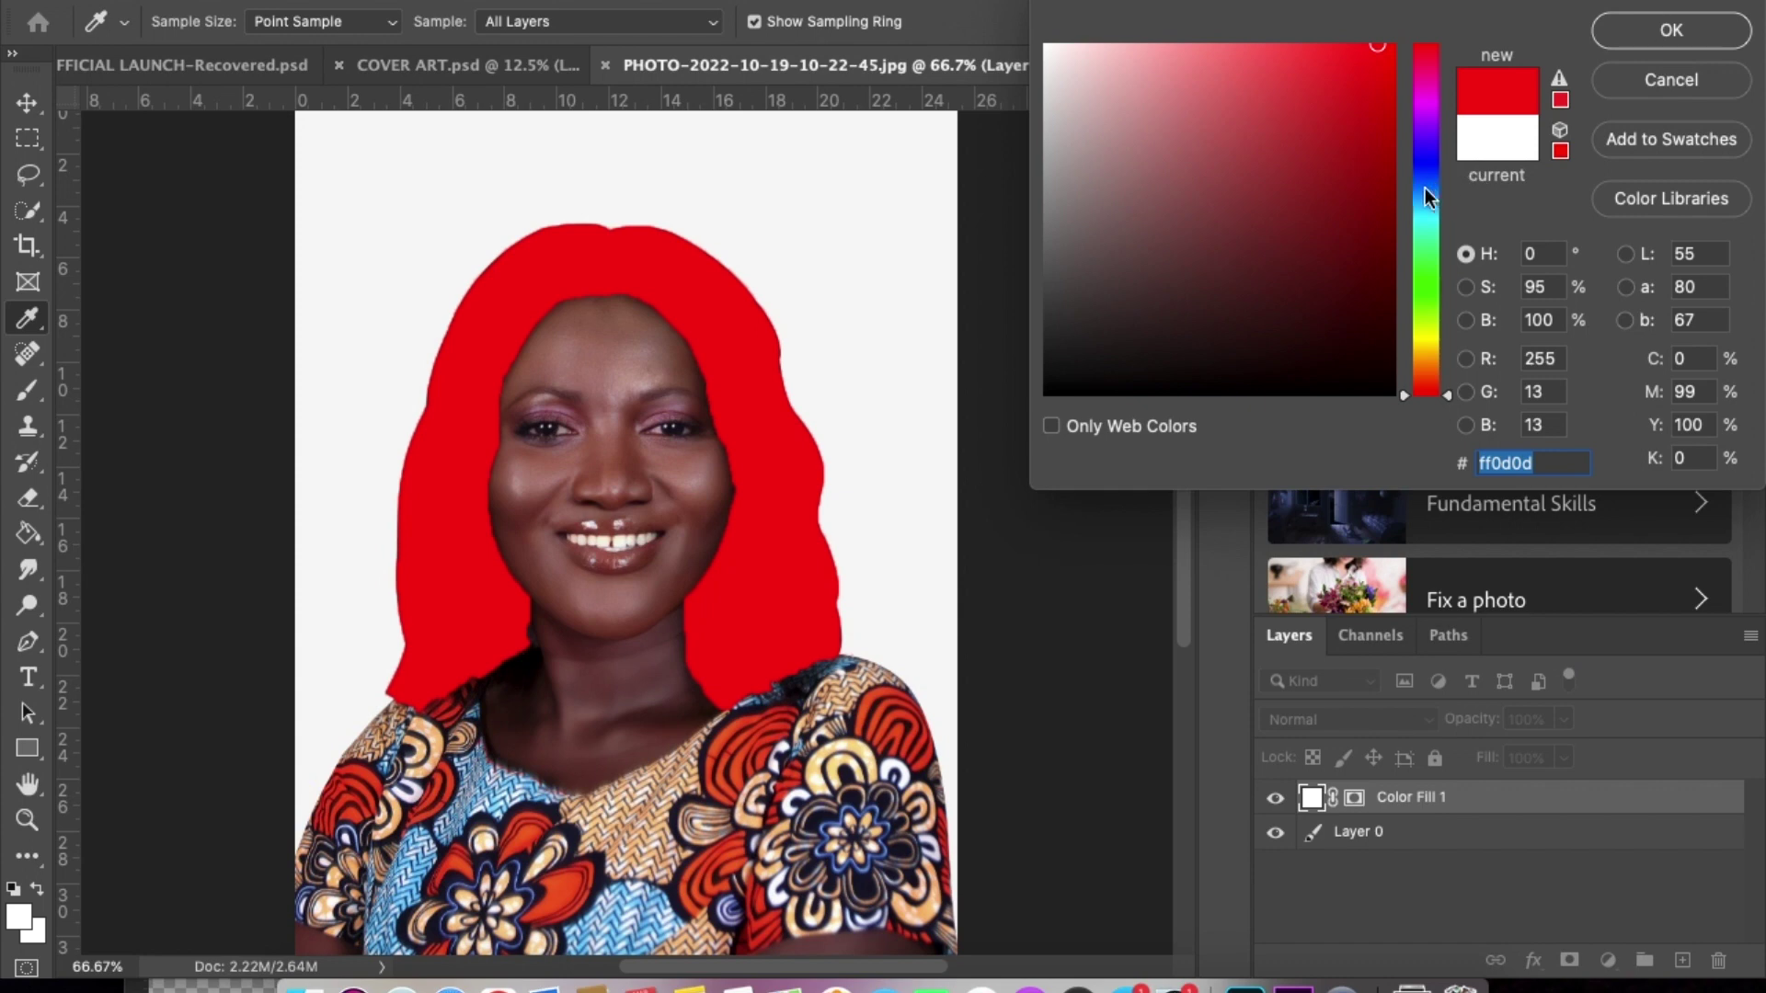
drag(1425, 164, 1427, 101)
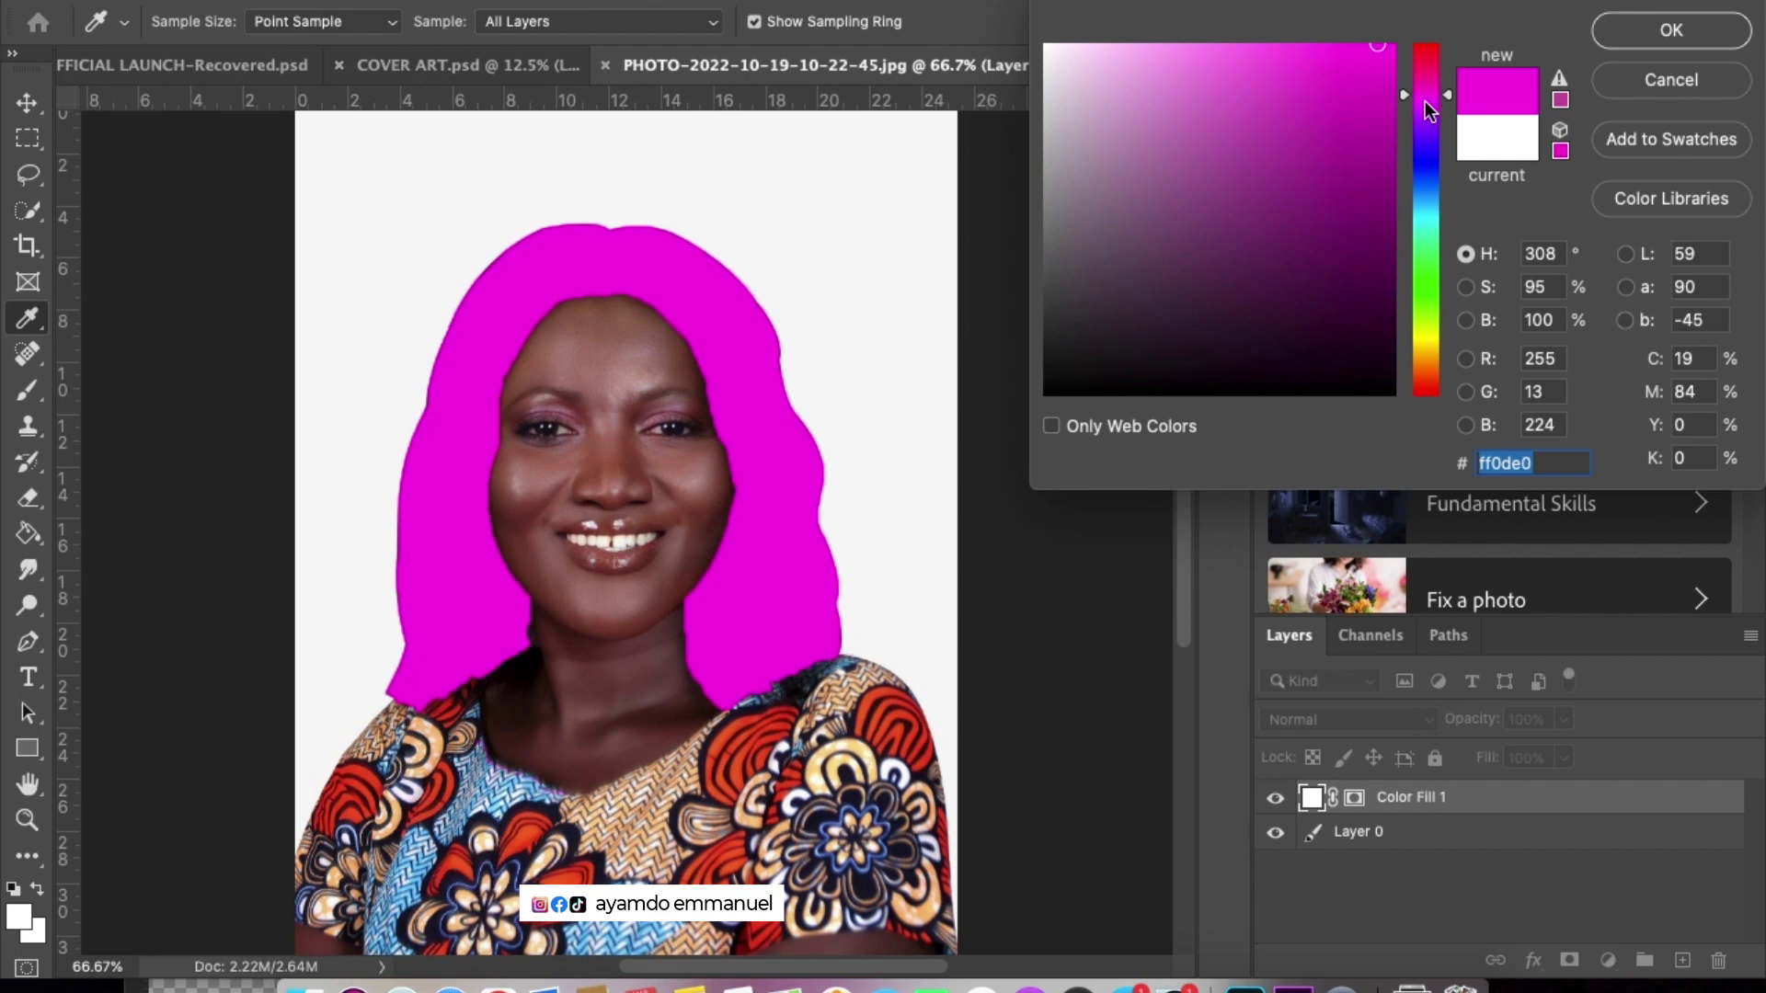
mouse_move(1426, 101)
mouse_down()
mouse_move(1427, 392)
mouse_move(1432, 66)
mouse_up()
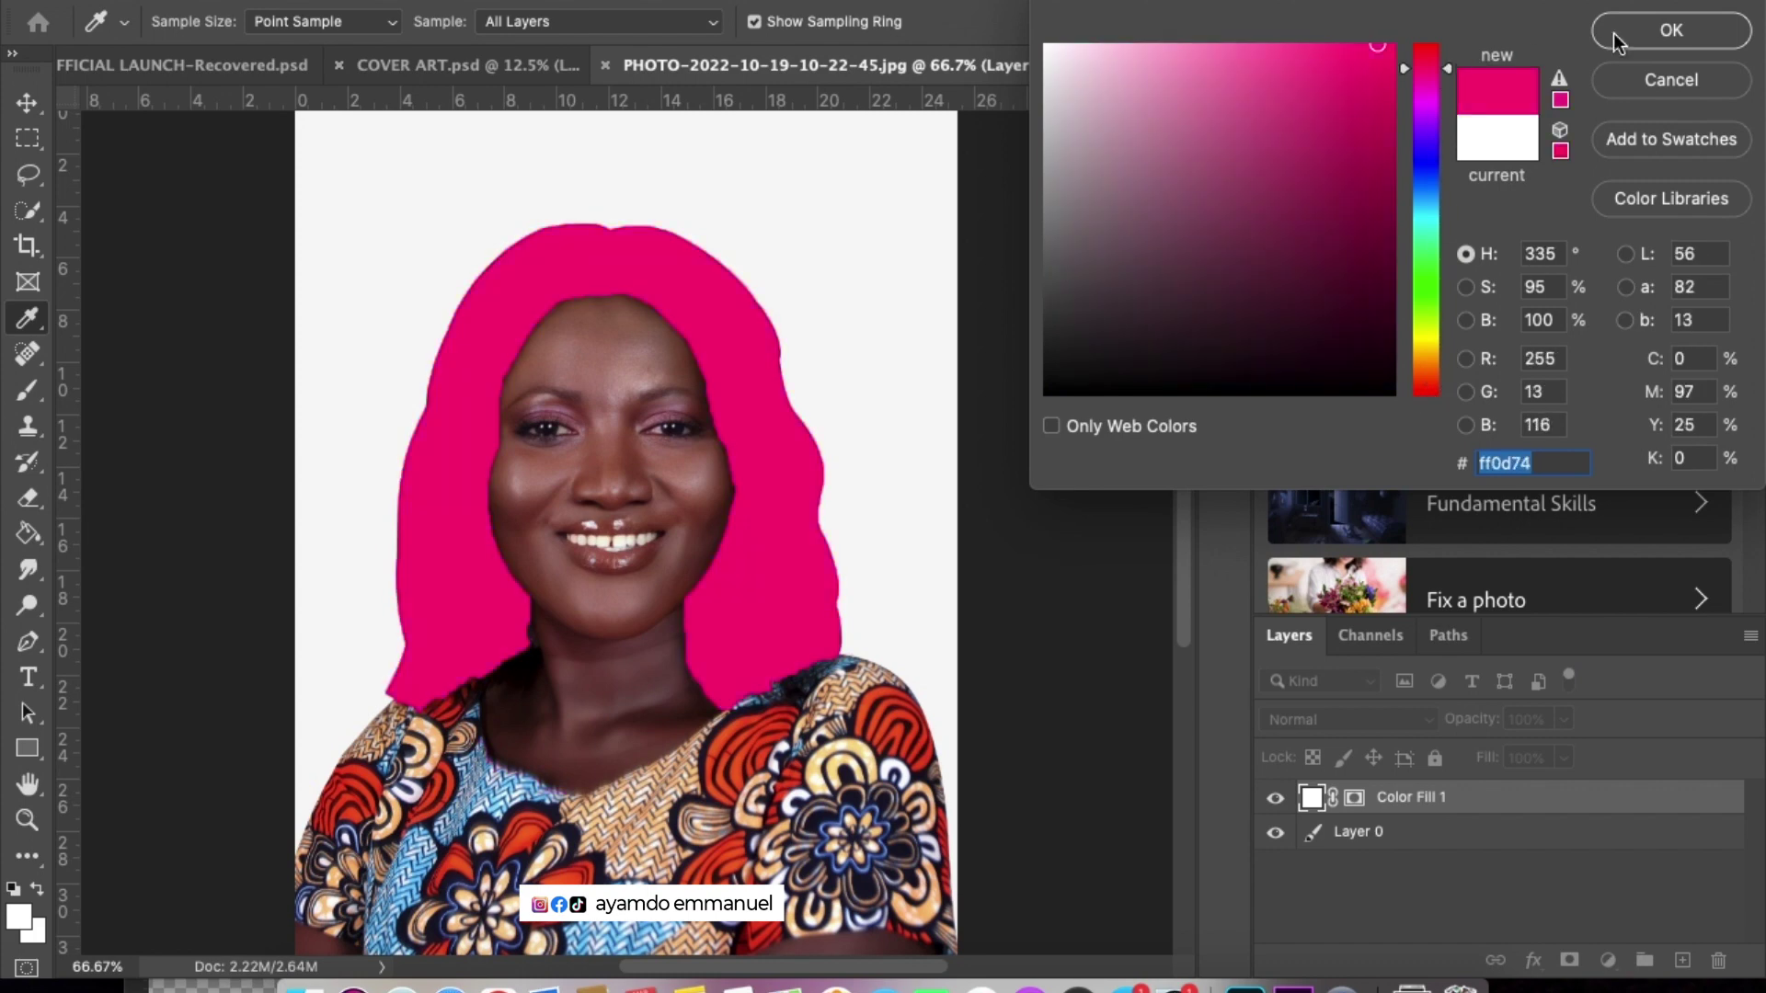
click(1670, 32)
- Blend Color Fill 1 with Soft Light and lower its opacity to 77%
click(1264, 723)
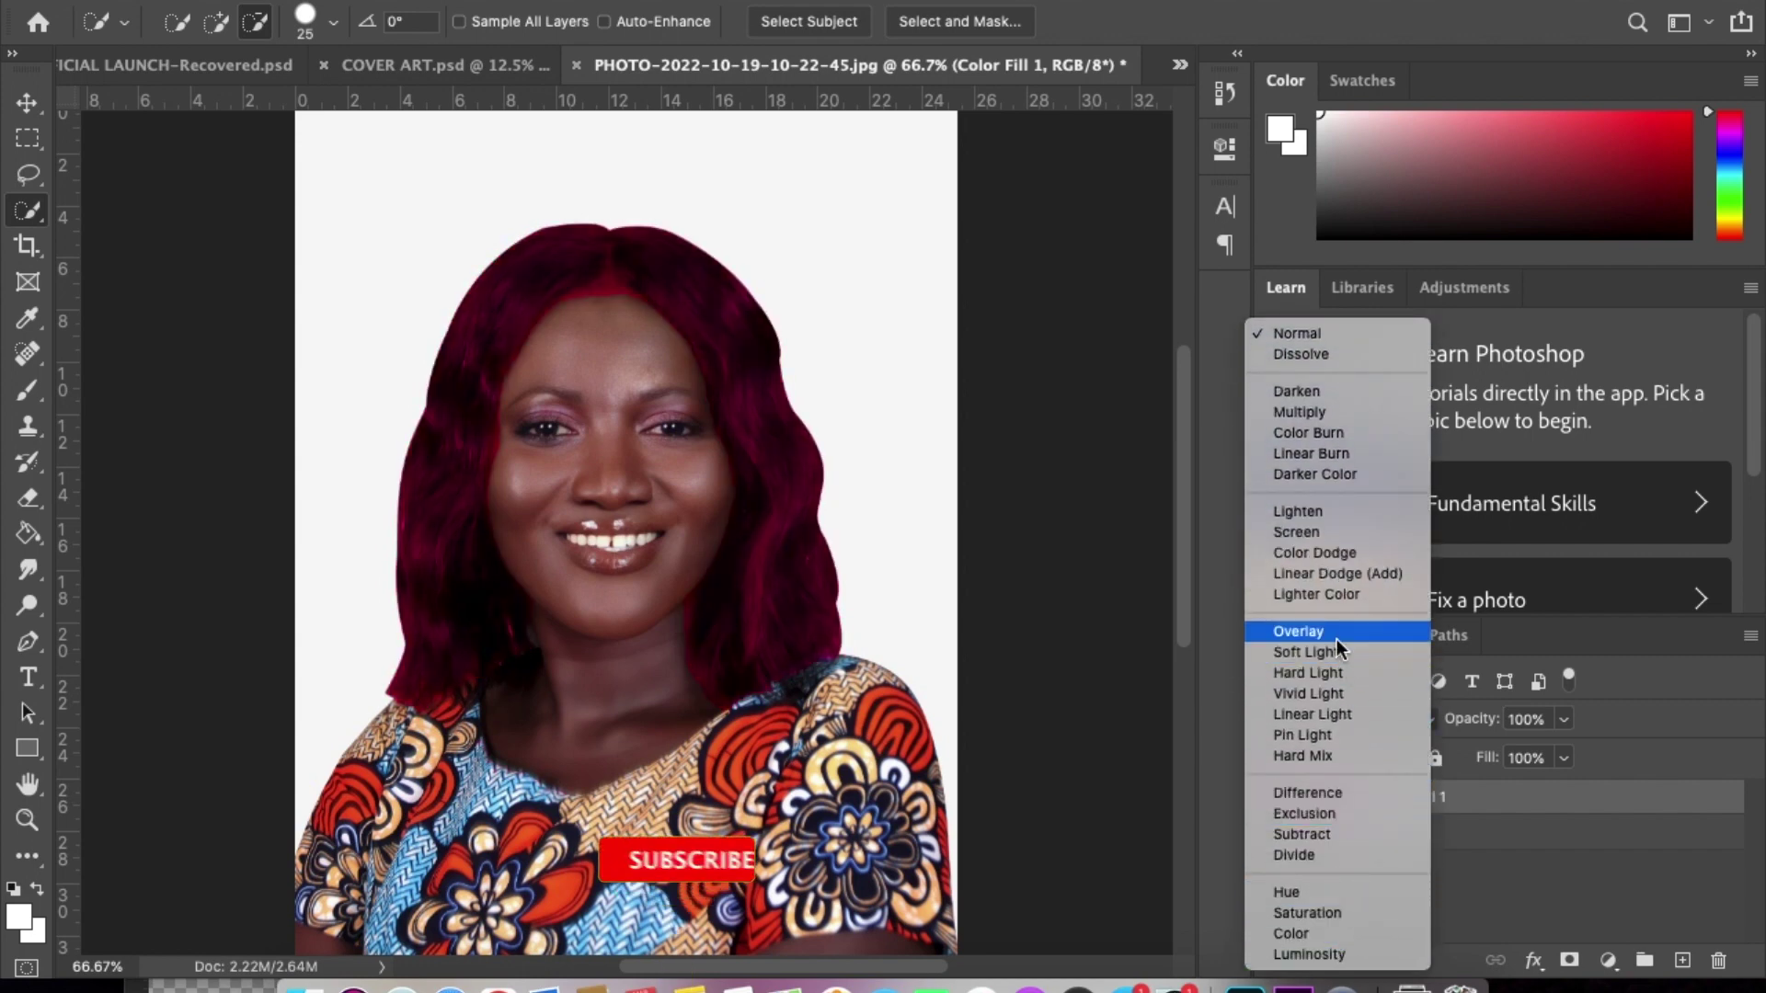
click(1334, 652)
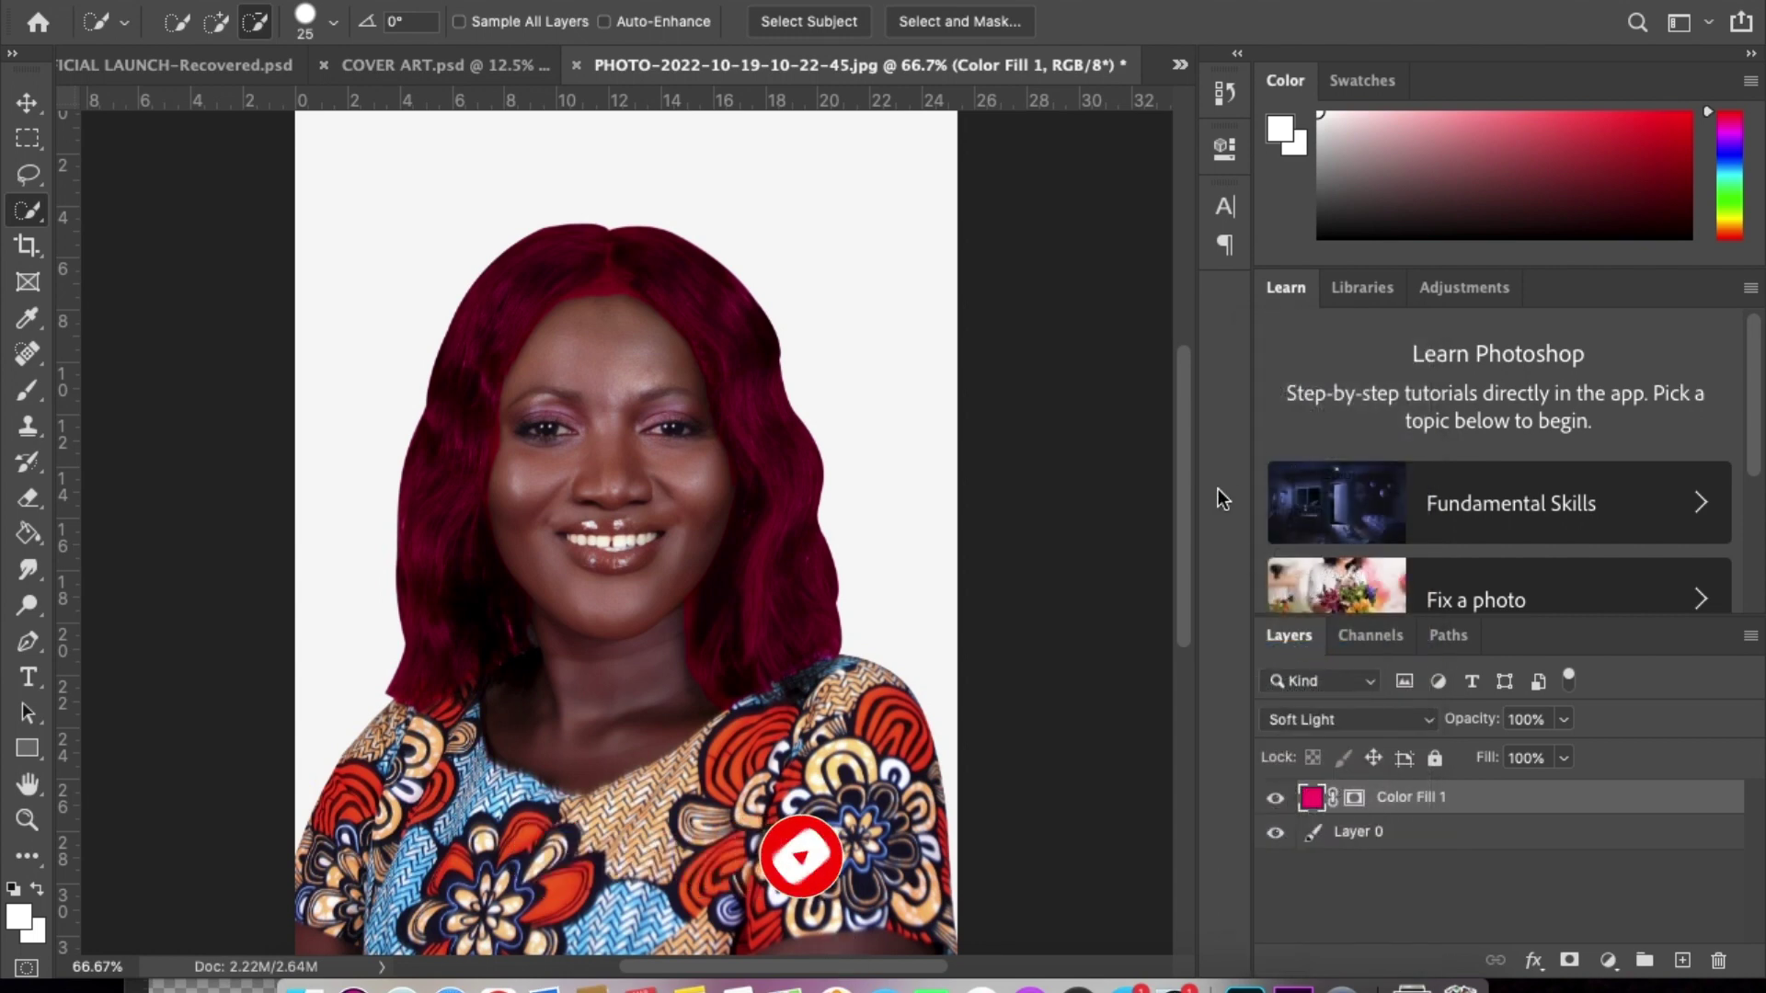
mouse_move(1190, 504)
mouse_down()
mouse_move(1193, 458)
mouse_move(1194, 527)
mouse_up()
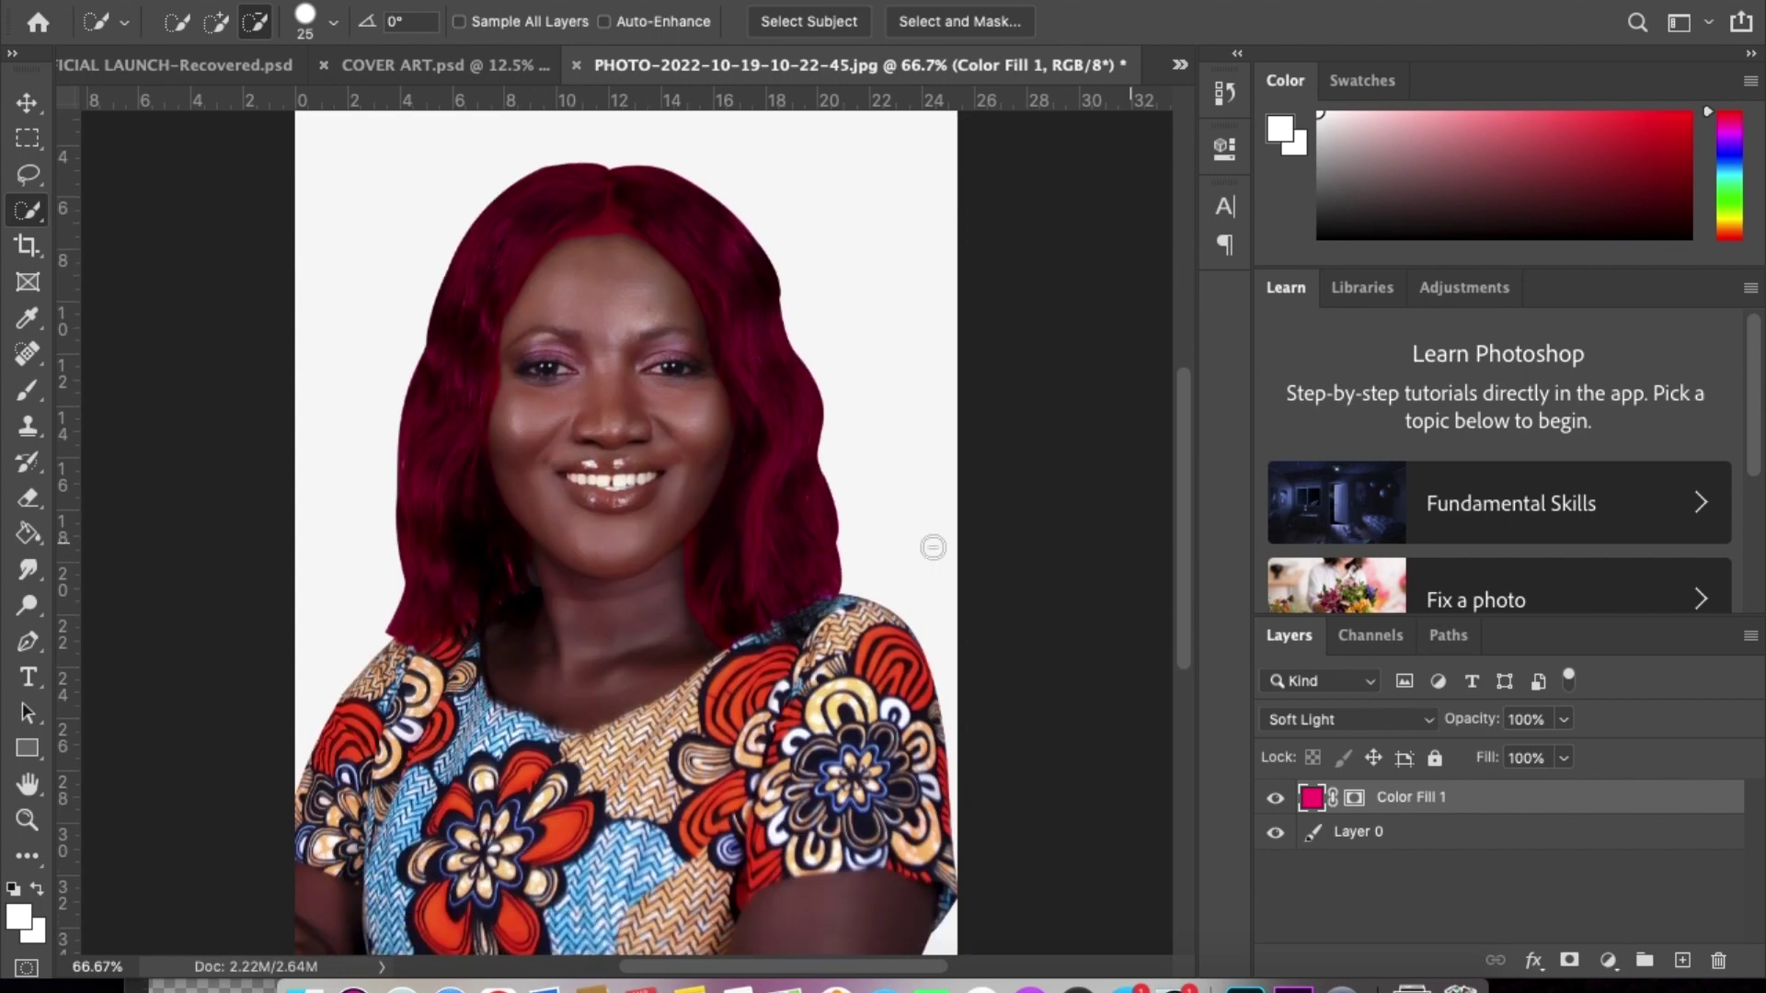
click(1562, 719)
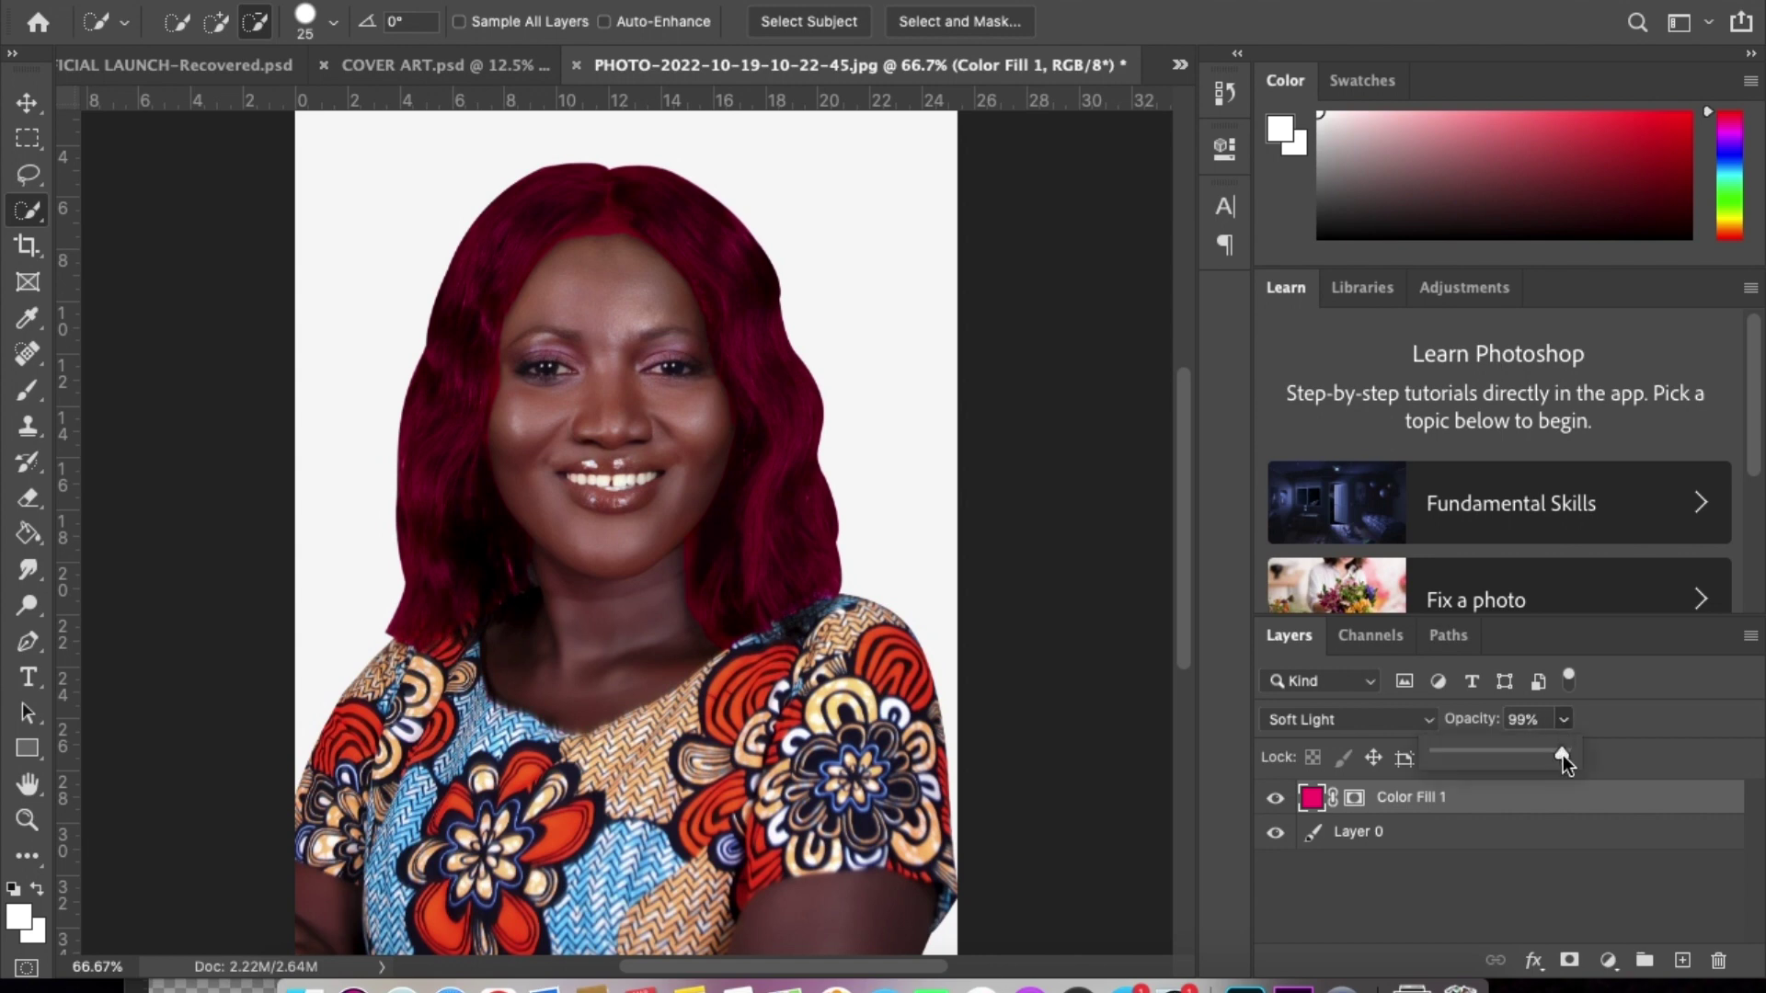
drag(1549, 754, 1543, 752)
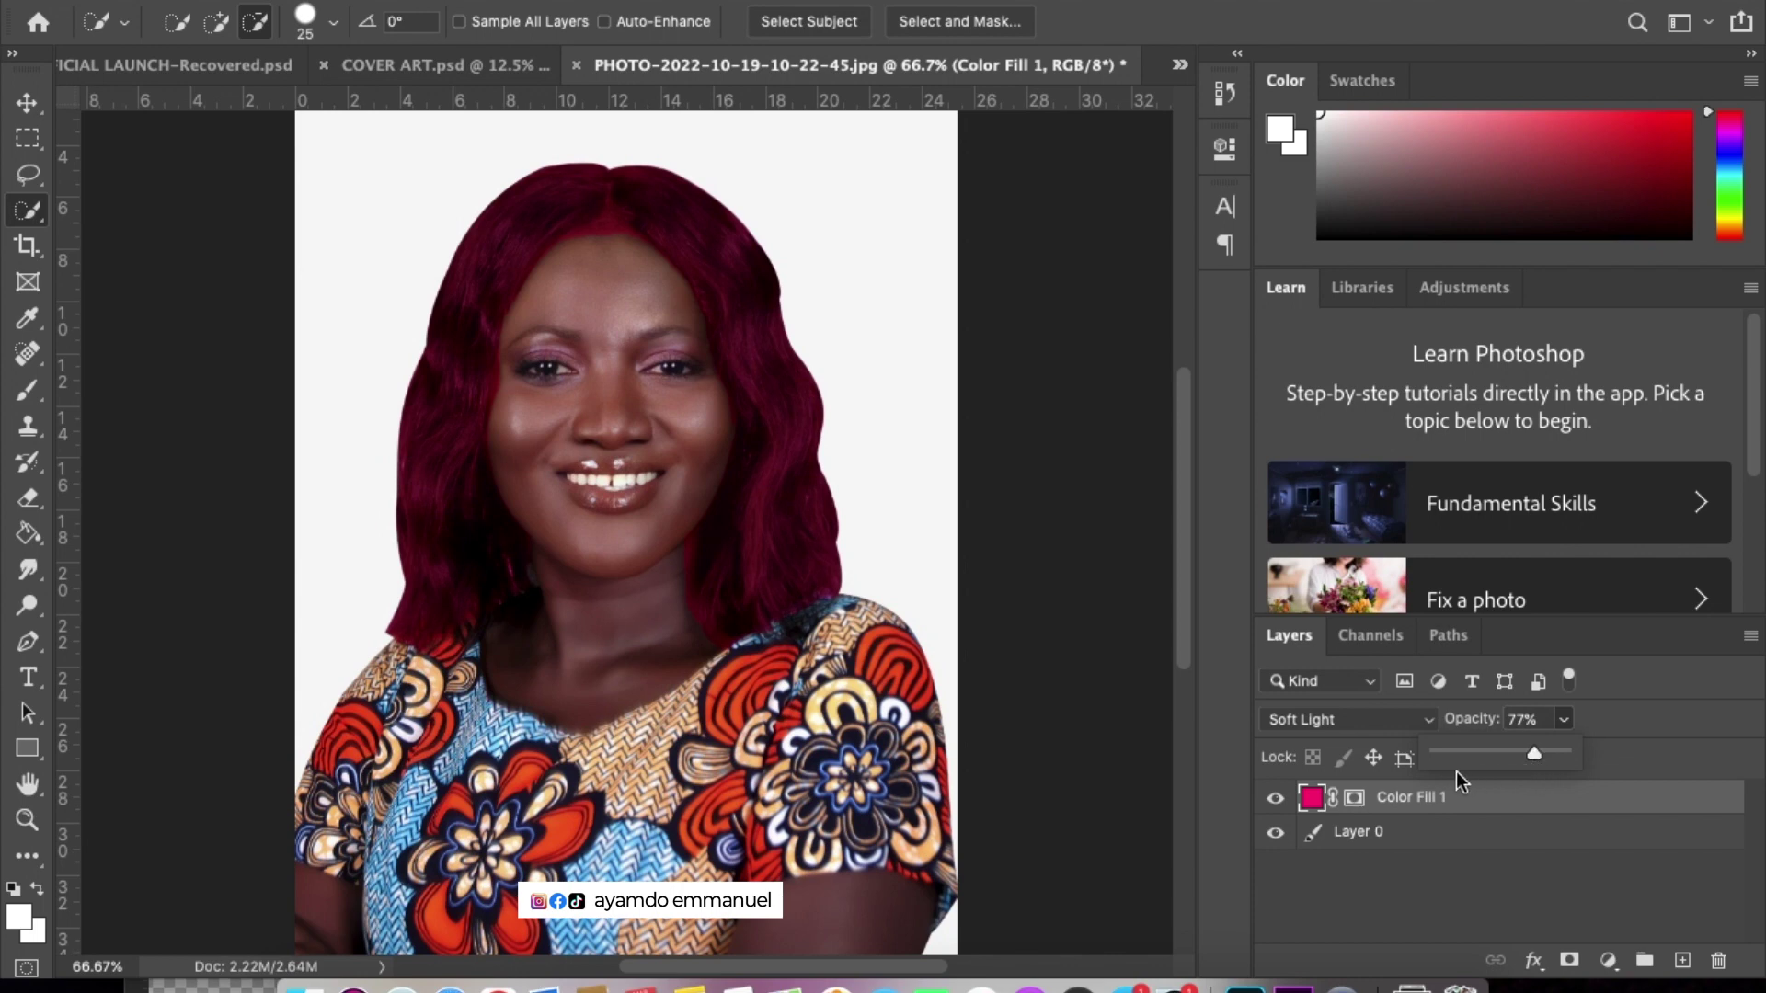
click(1480, 893)
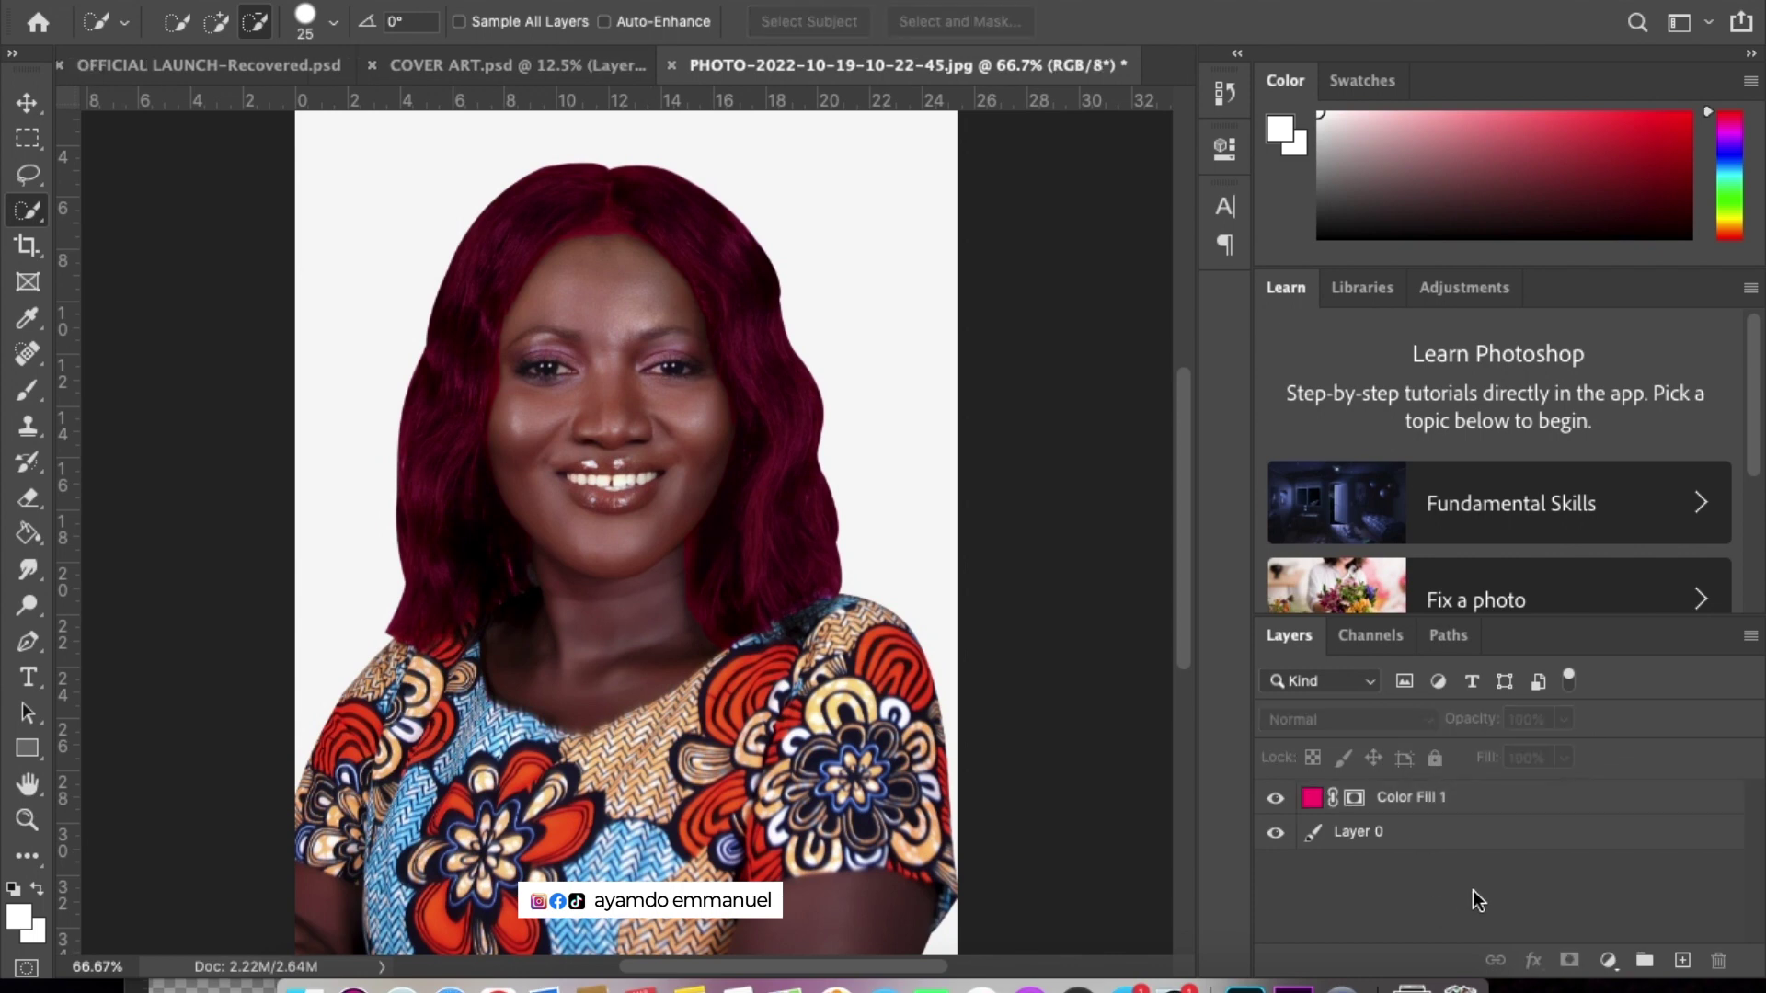
click(1355, 799)
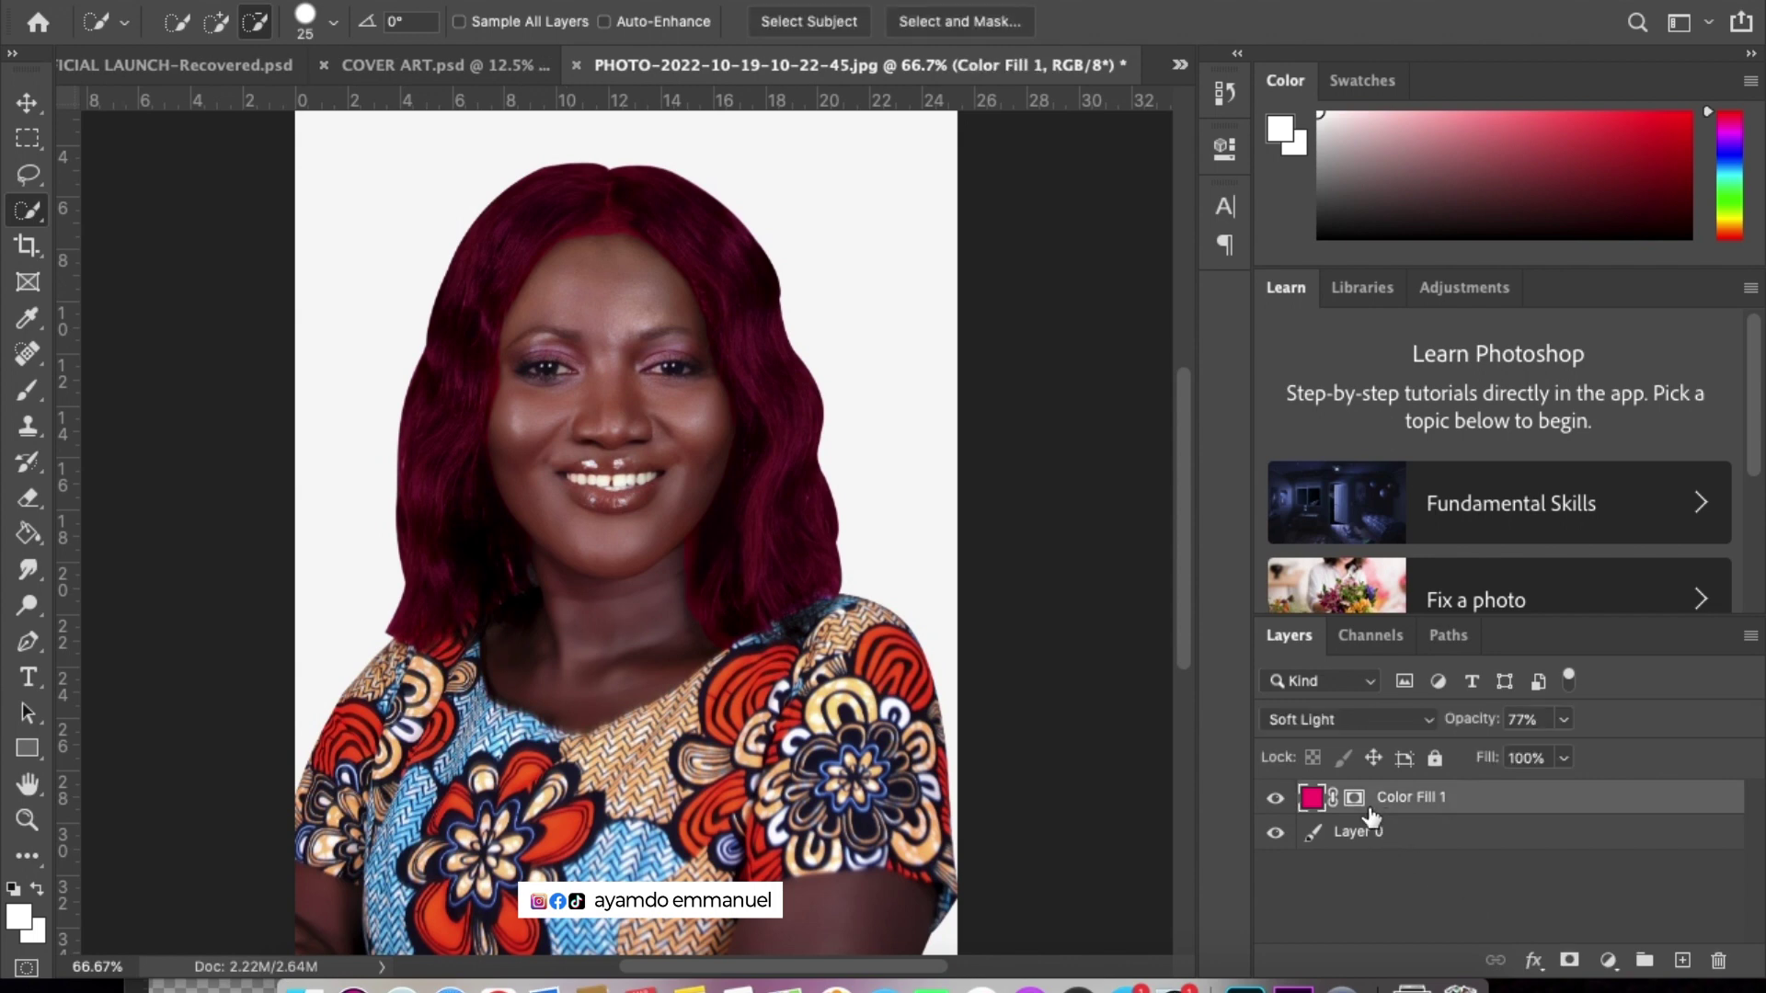
- Feather the Color Fill 1 layer mask to 3.0 px in its Properties
double_click(1354, 801)
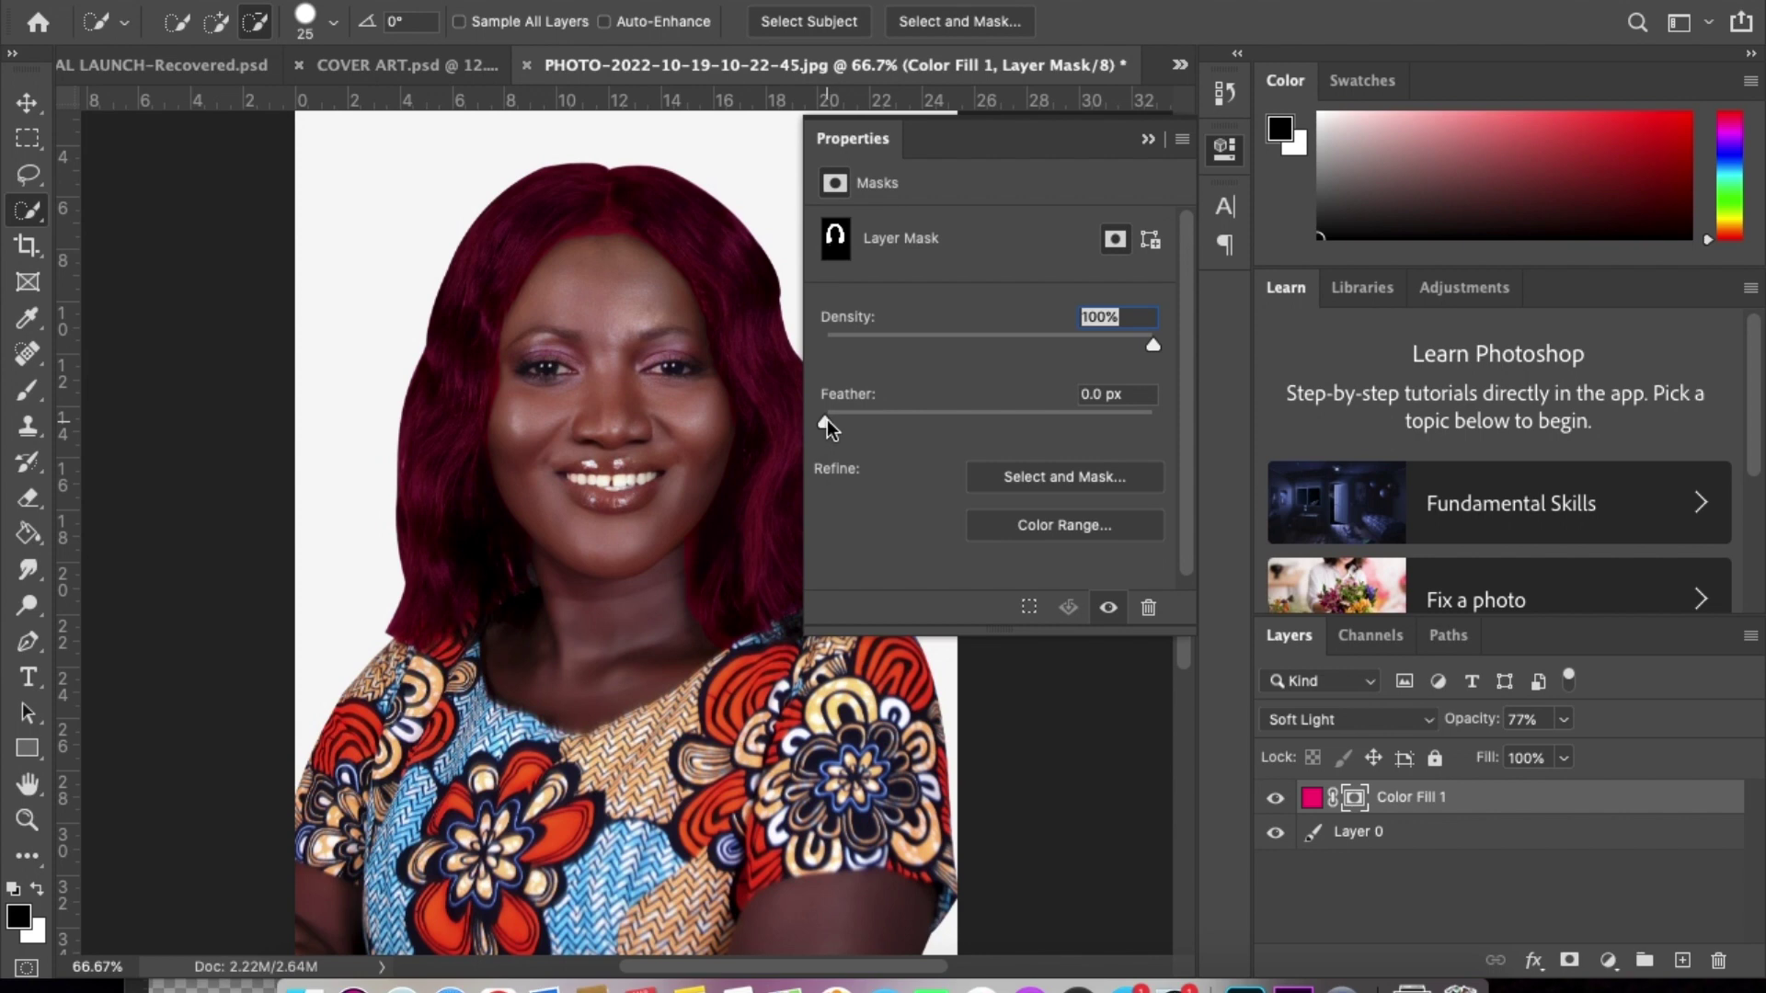
mouse_move(826, 422)
mouse_down()
mouse_move(922, 423)
mouse_move(955, 451)
mouse_up()
drag(840, 449, 964, 452)
mouse_move(857, 422)
mouse_down()
mouse_move(1047, 427)
mouse_move(829, 425)
mouse_move(879, 421)
mouse_up()
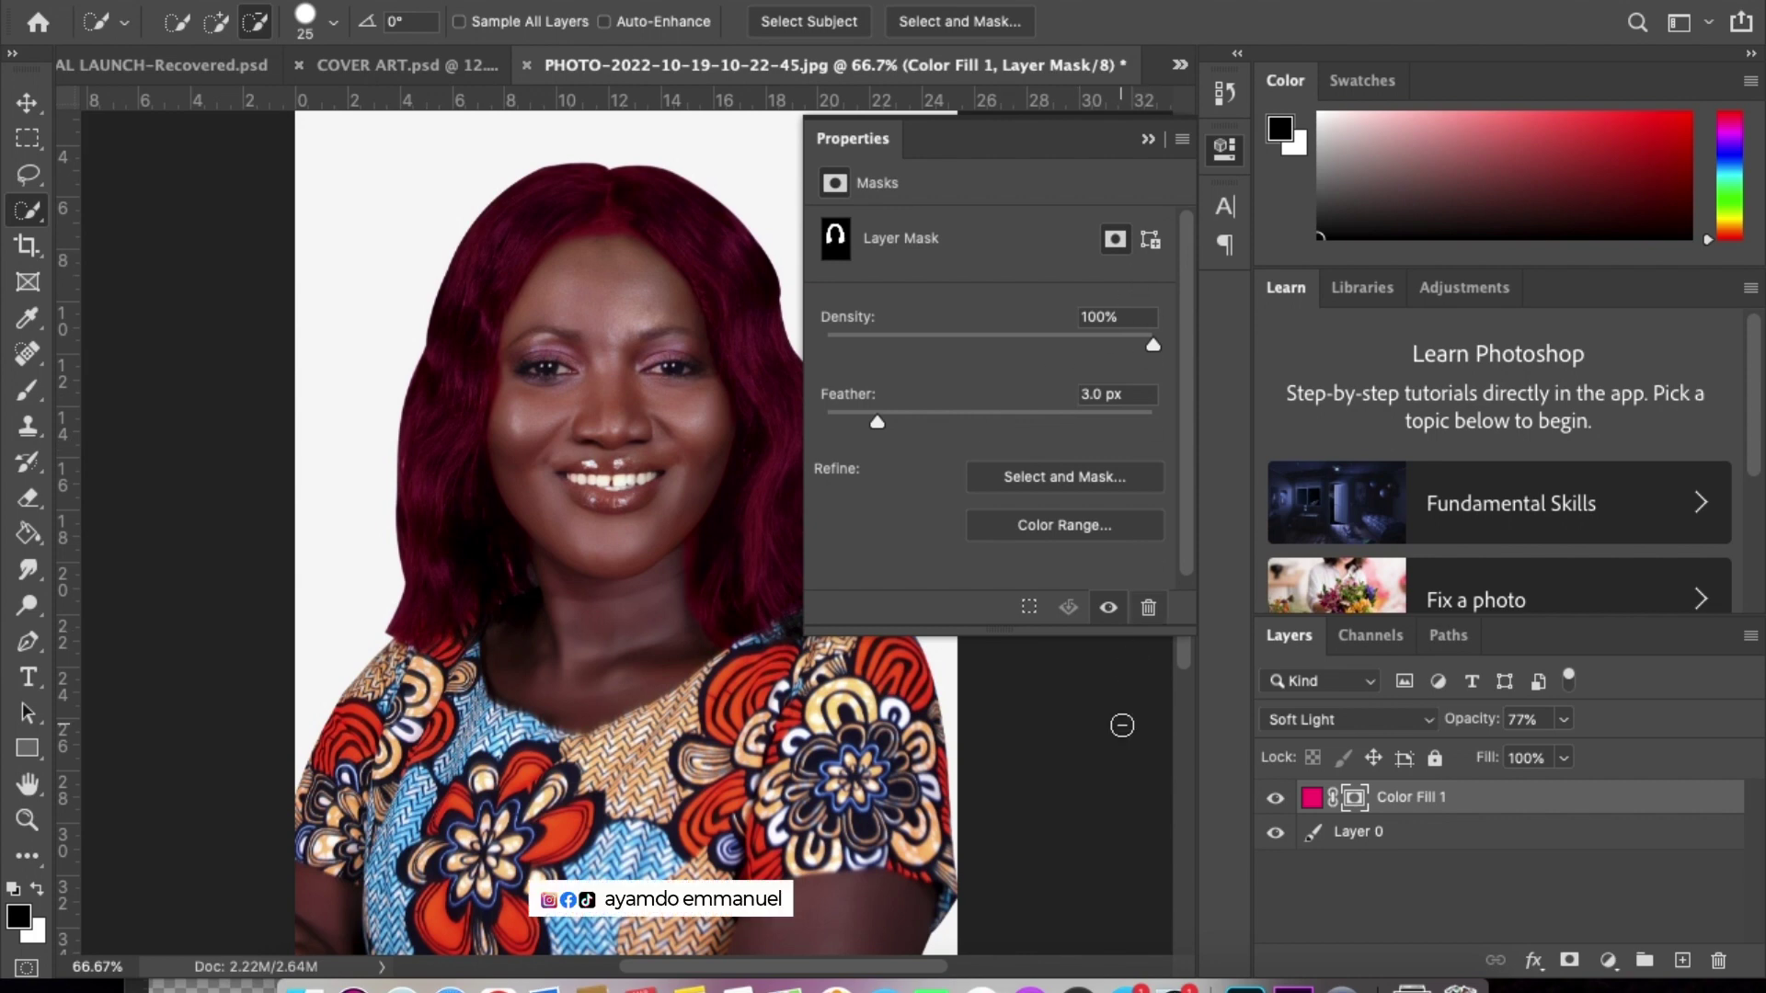
- Reopen the Color Fill 1 colour picker and preview blue, green, orange, red and yellow-green hues
click(1149, 140)
drag(1179, 575, 1182, 561)
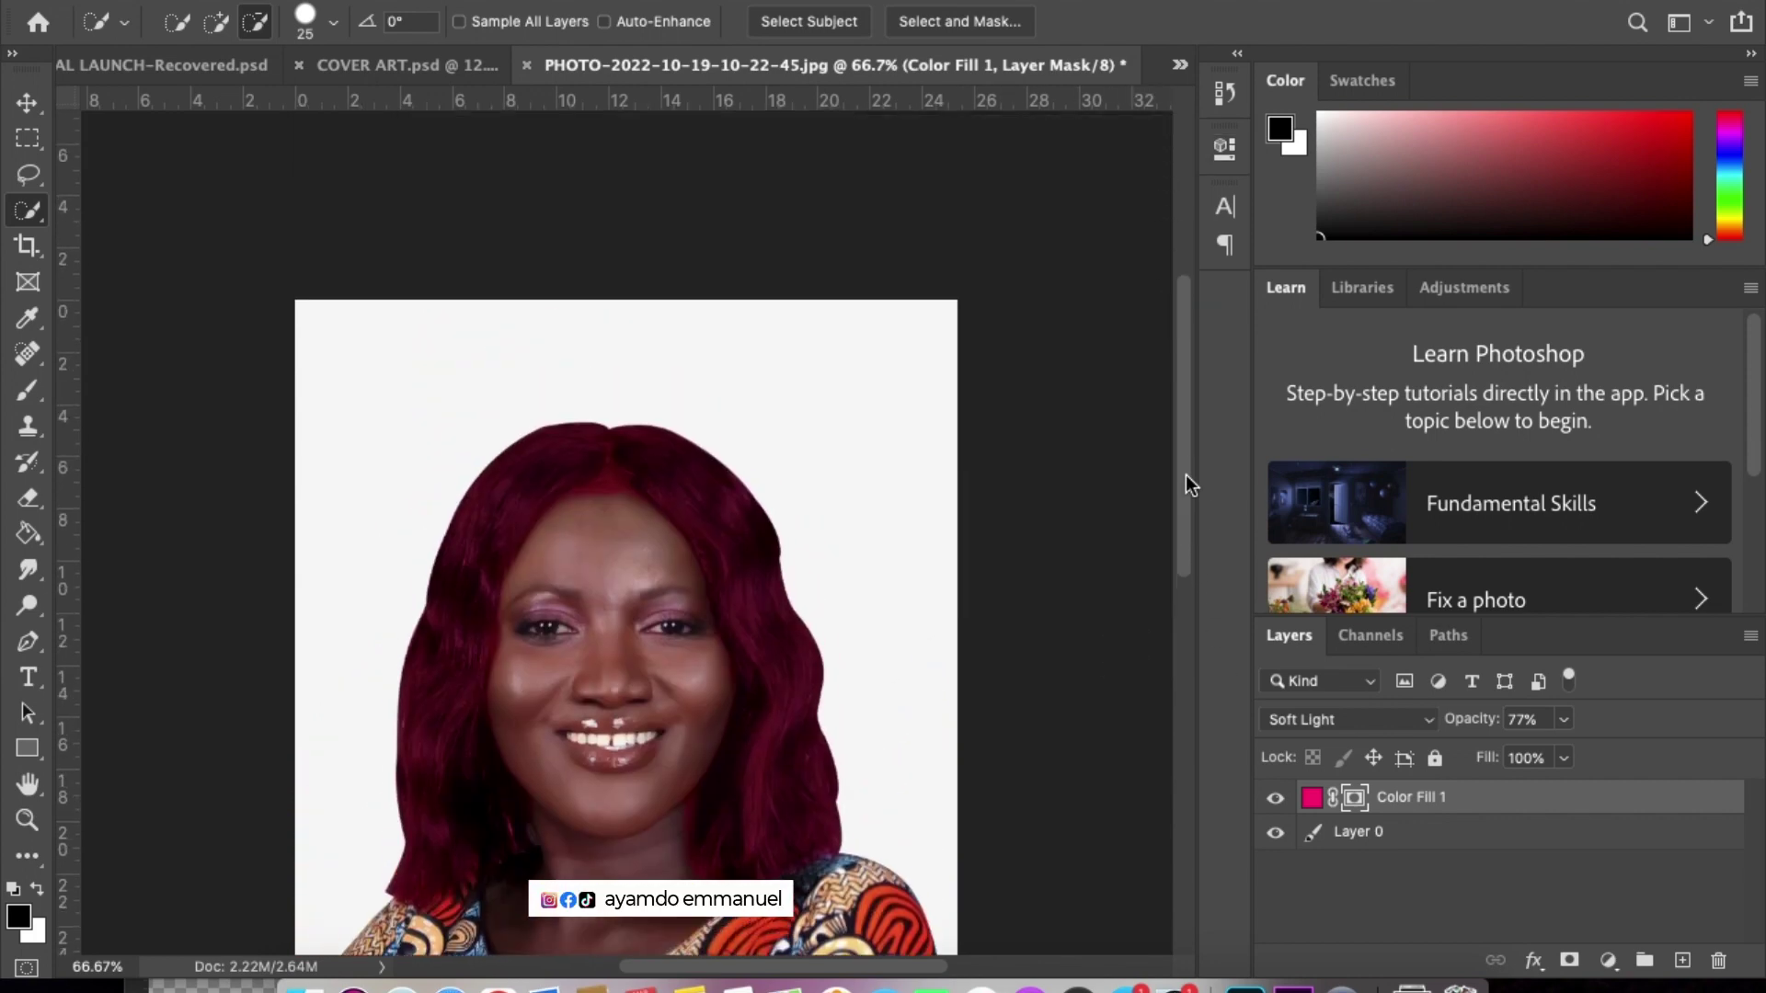
double_click(1311, 800)
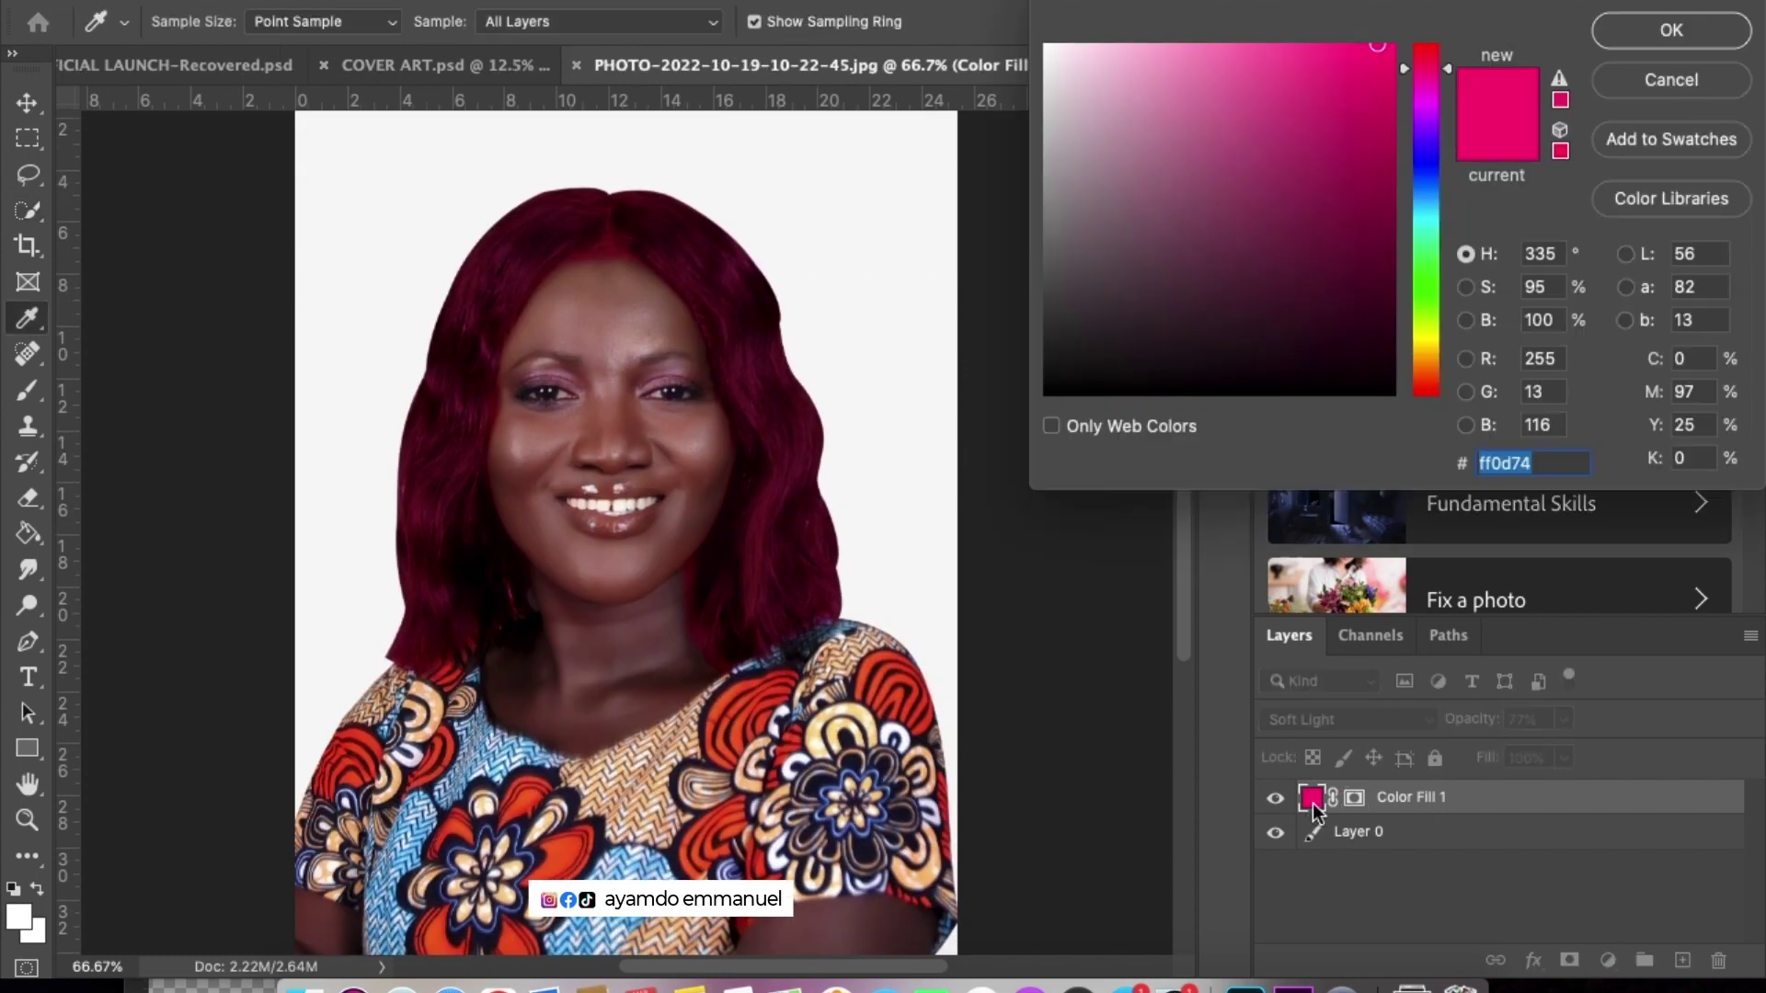
click(1418, 165)
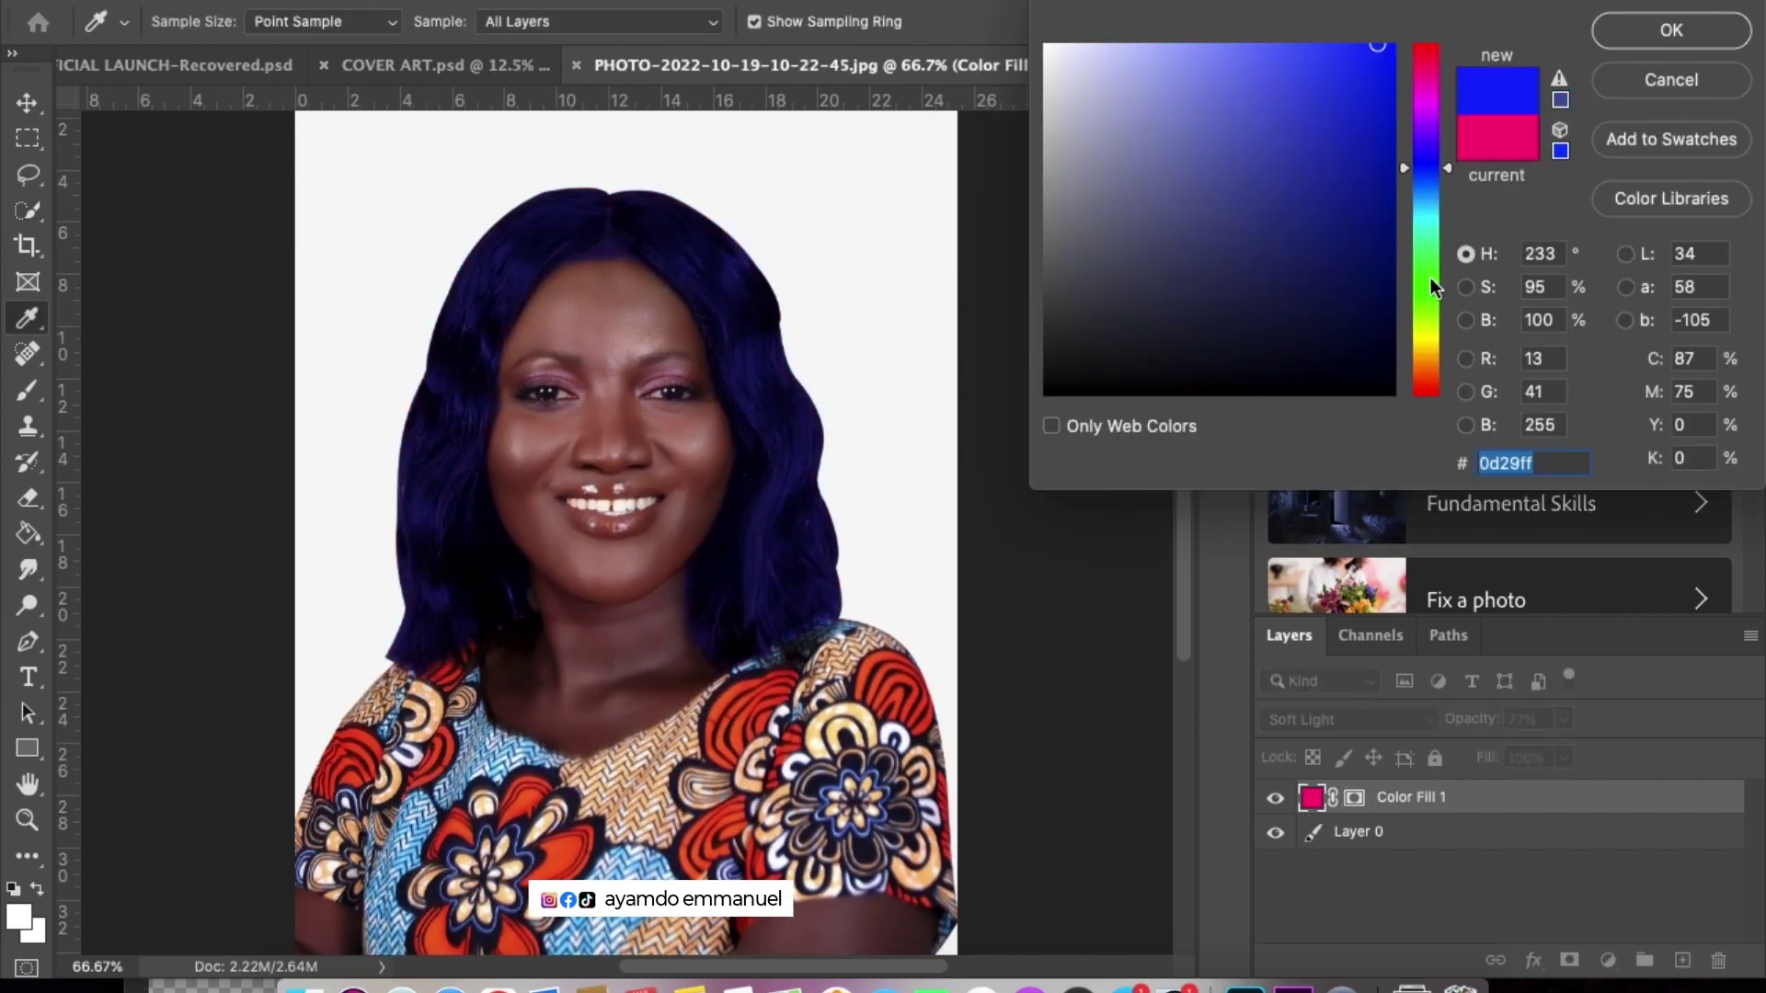
click(1424, 272)
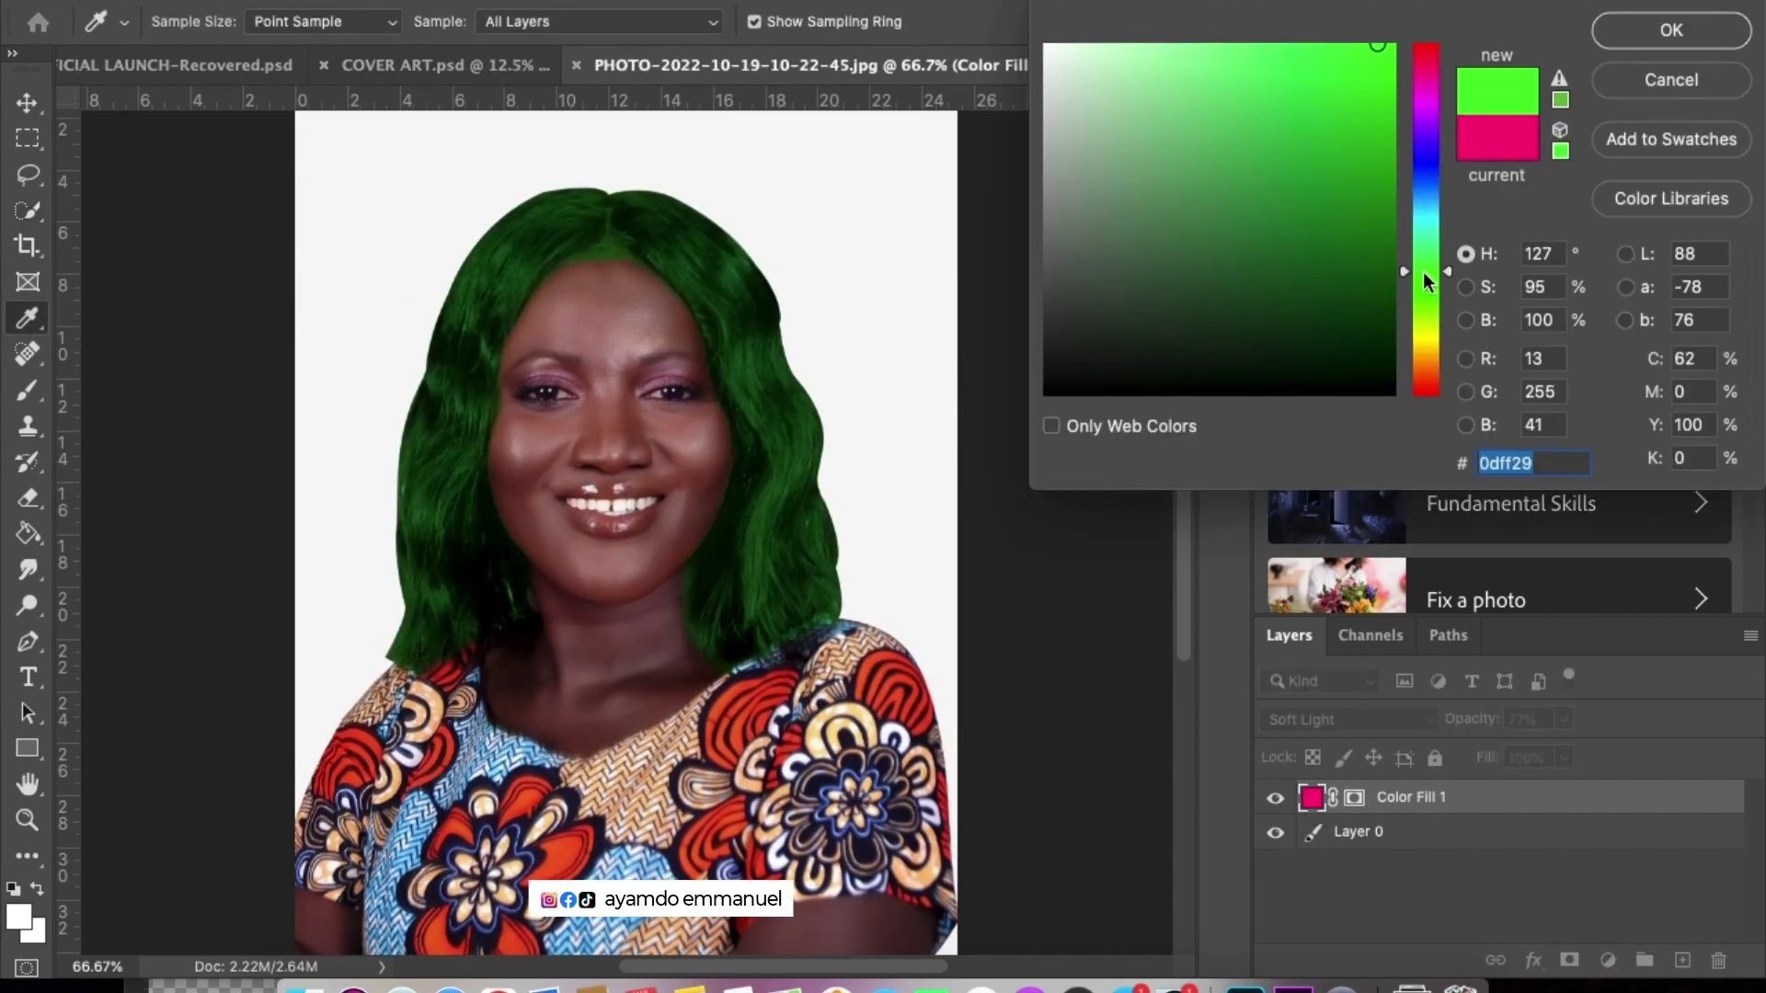
click(1426, 366)
click(1427, 388)
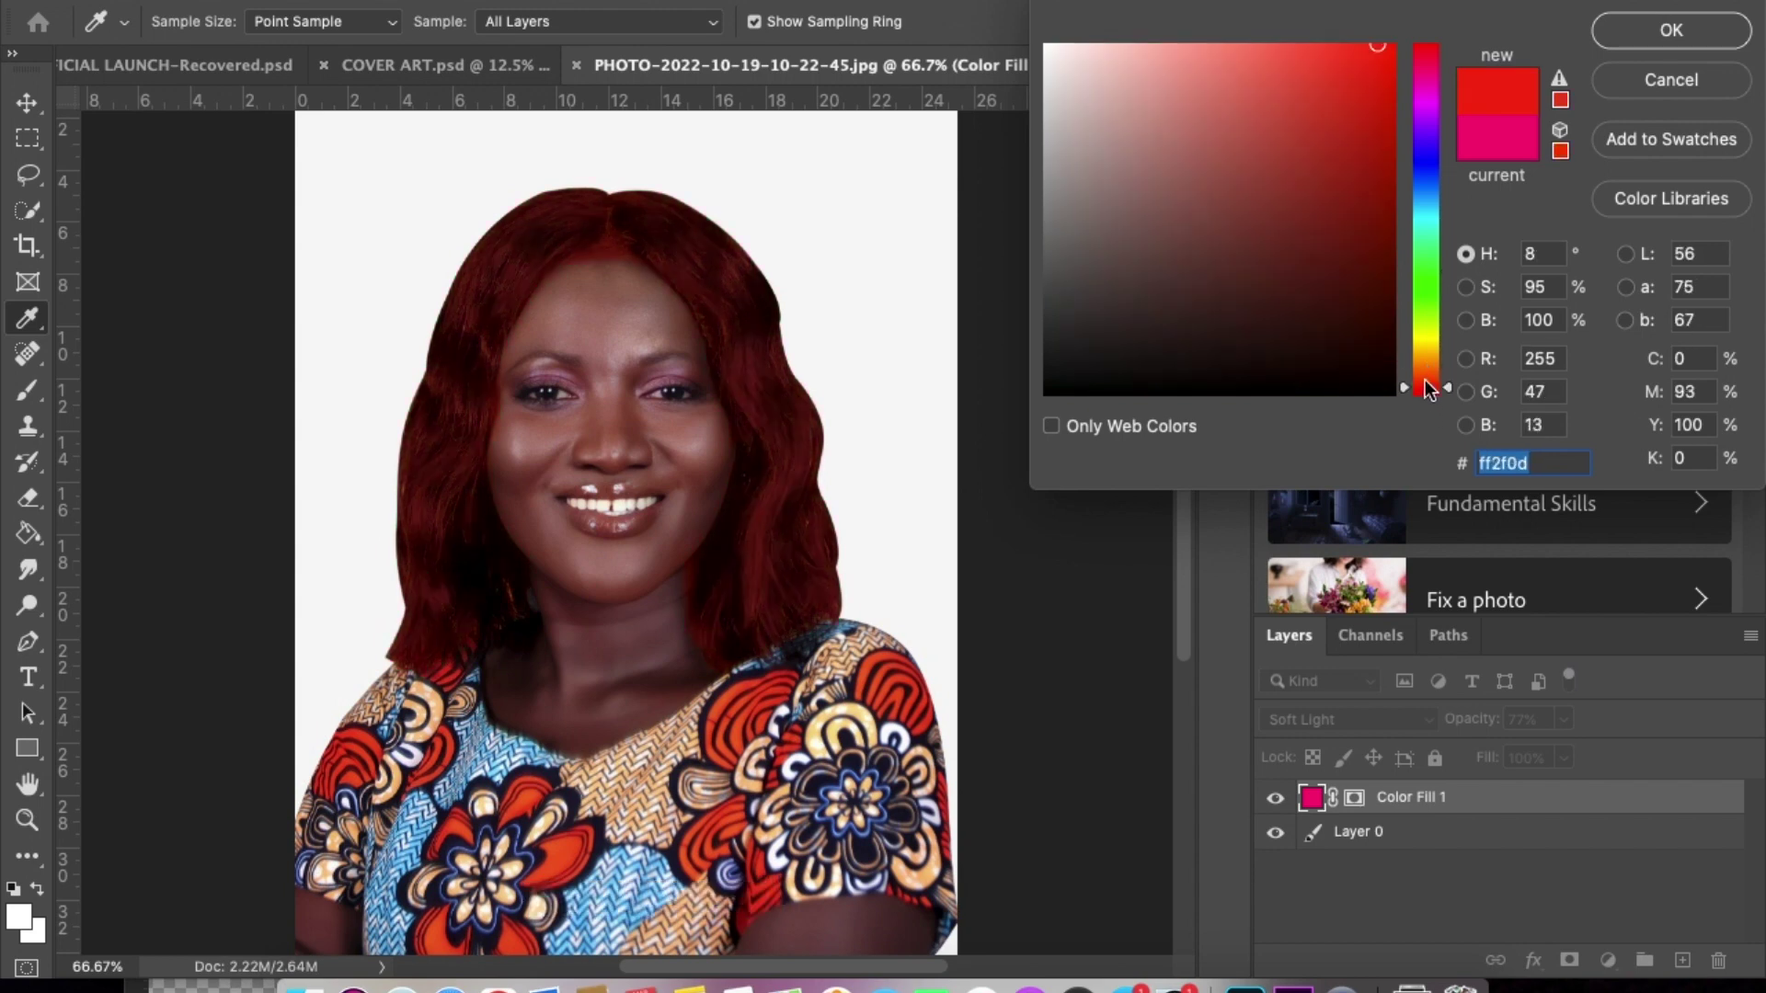
click(1417, 317)
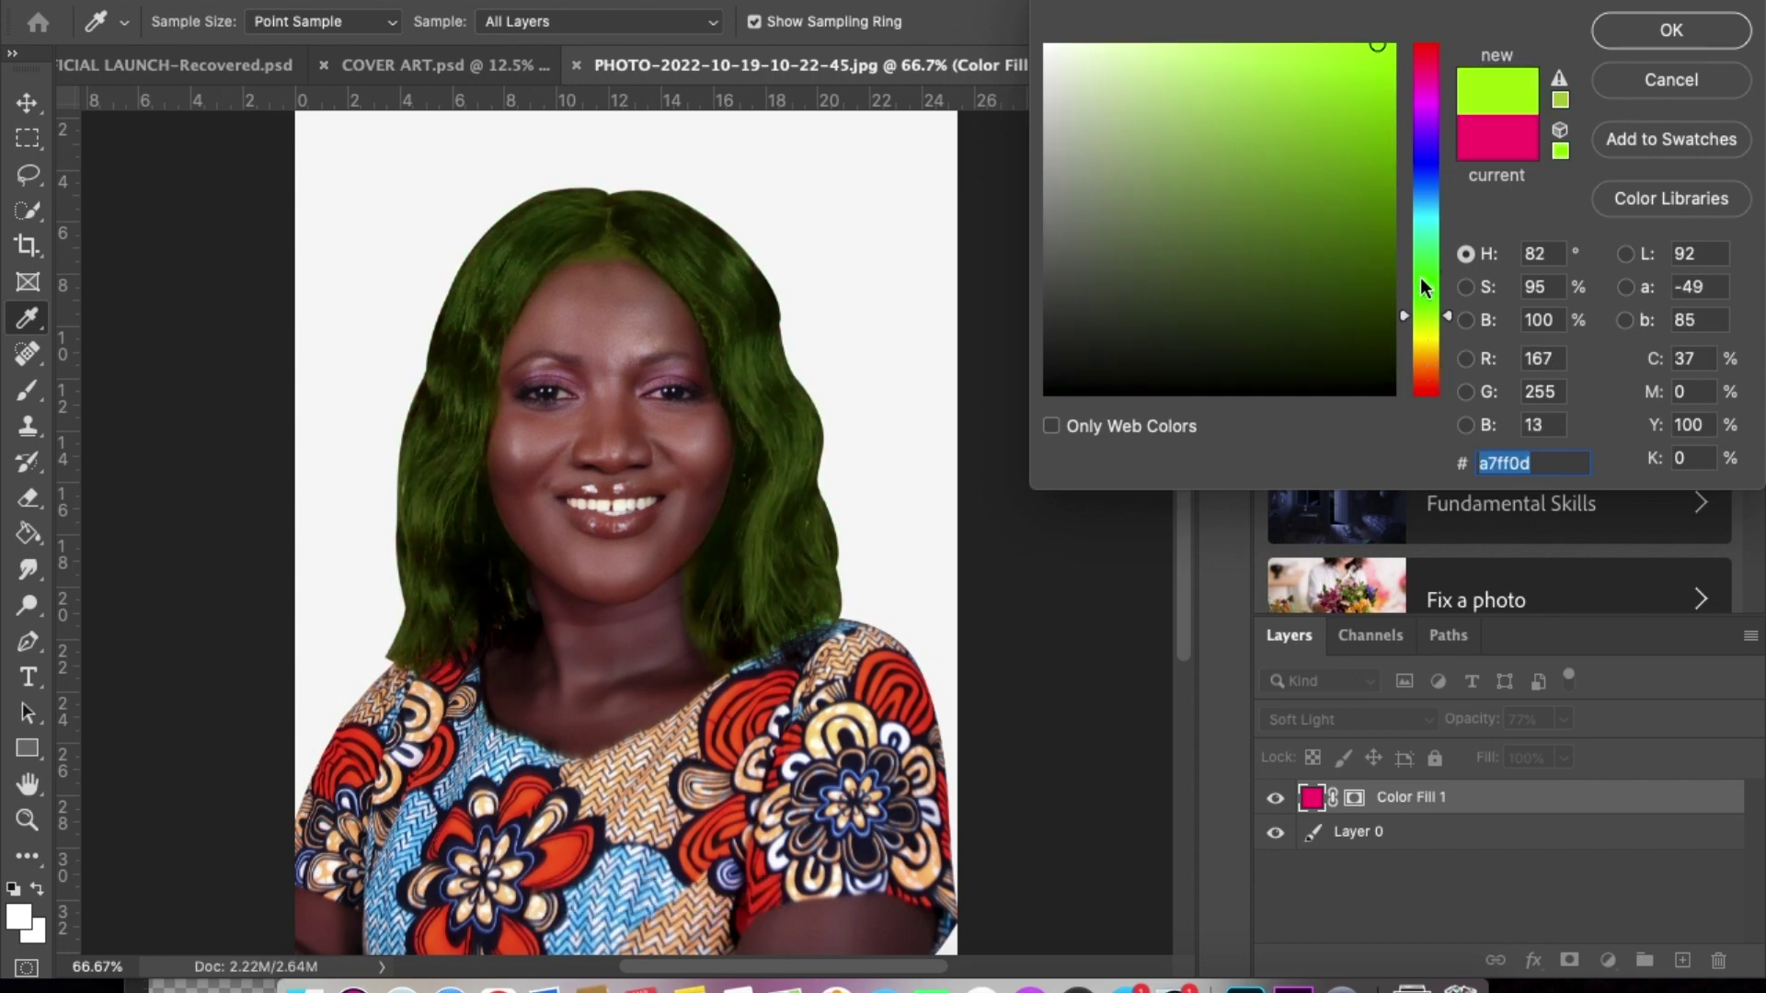
- Preview cyan, blue, purple and pink hues, then settle on red ff0d0d
click(1420, 278)
click(1422, 220)
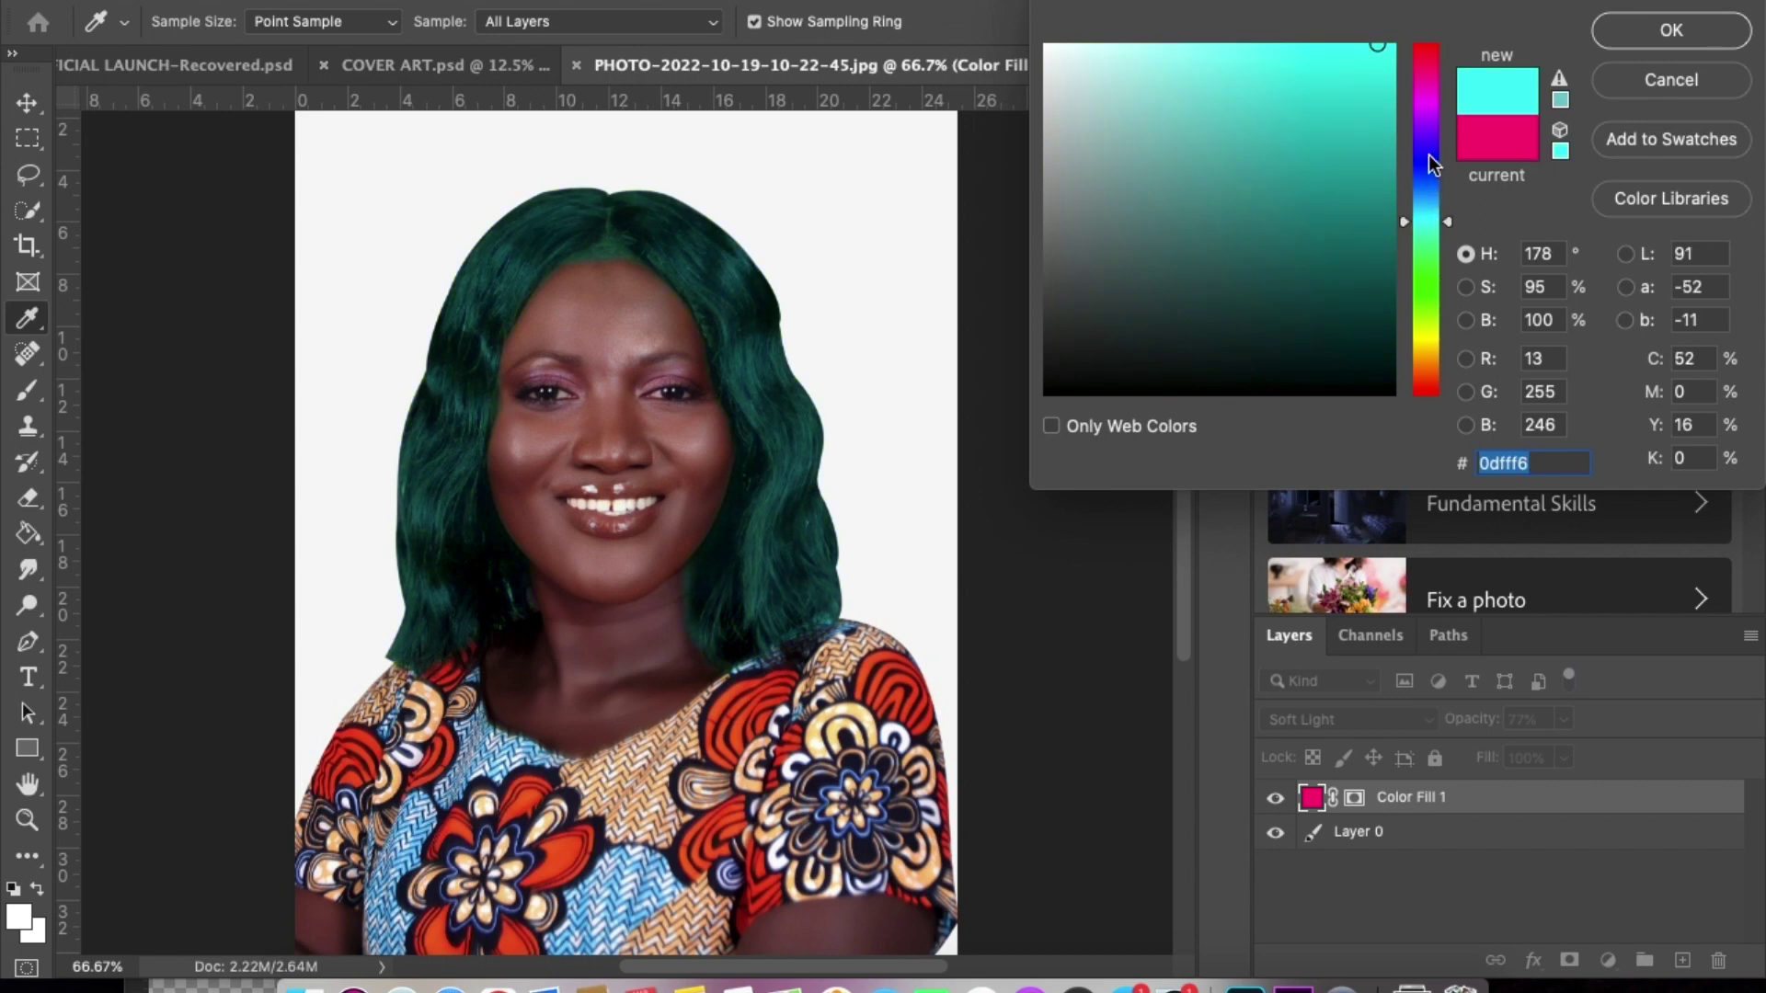
click(1428, 157)
click(1420, 111)
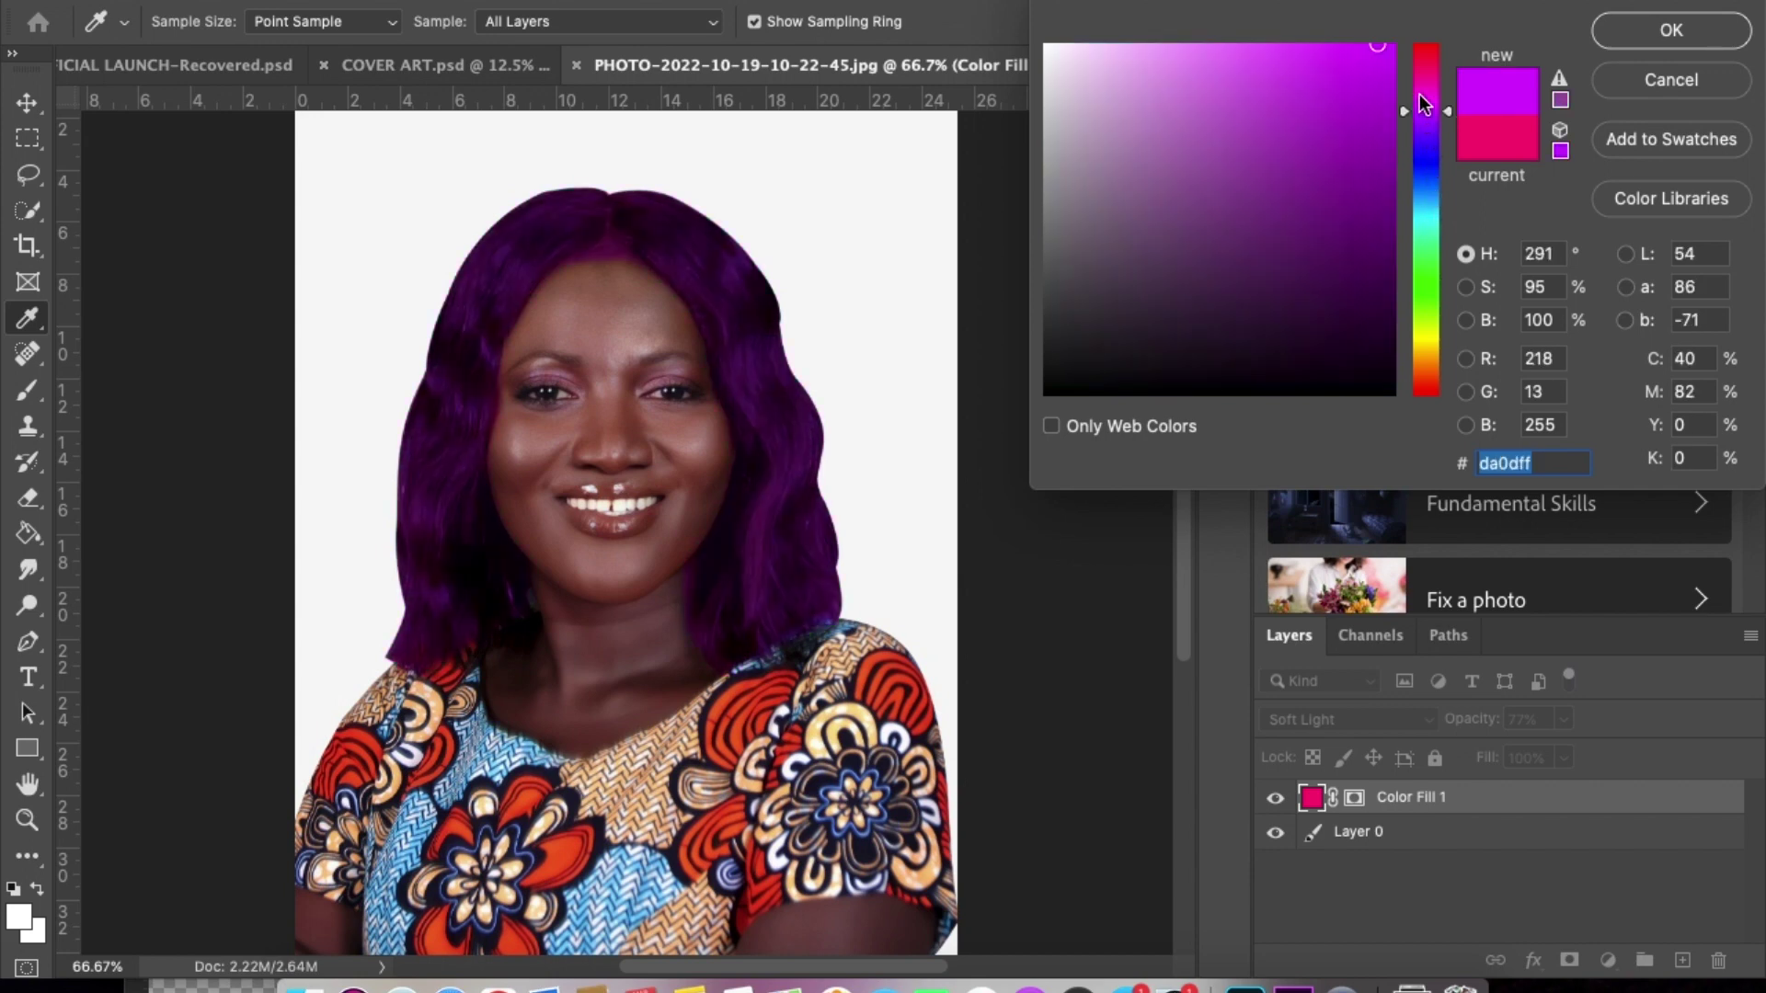
click(1422, 76)
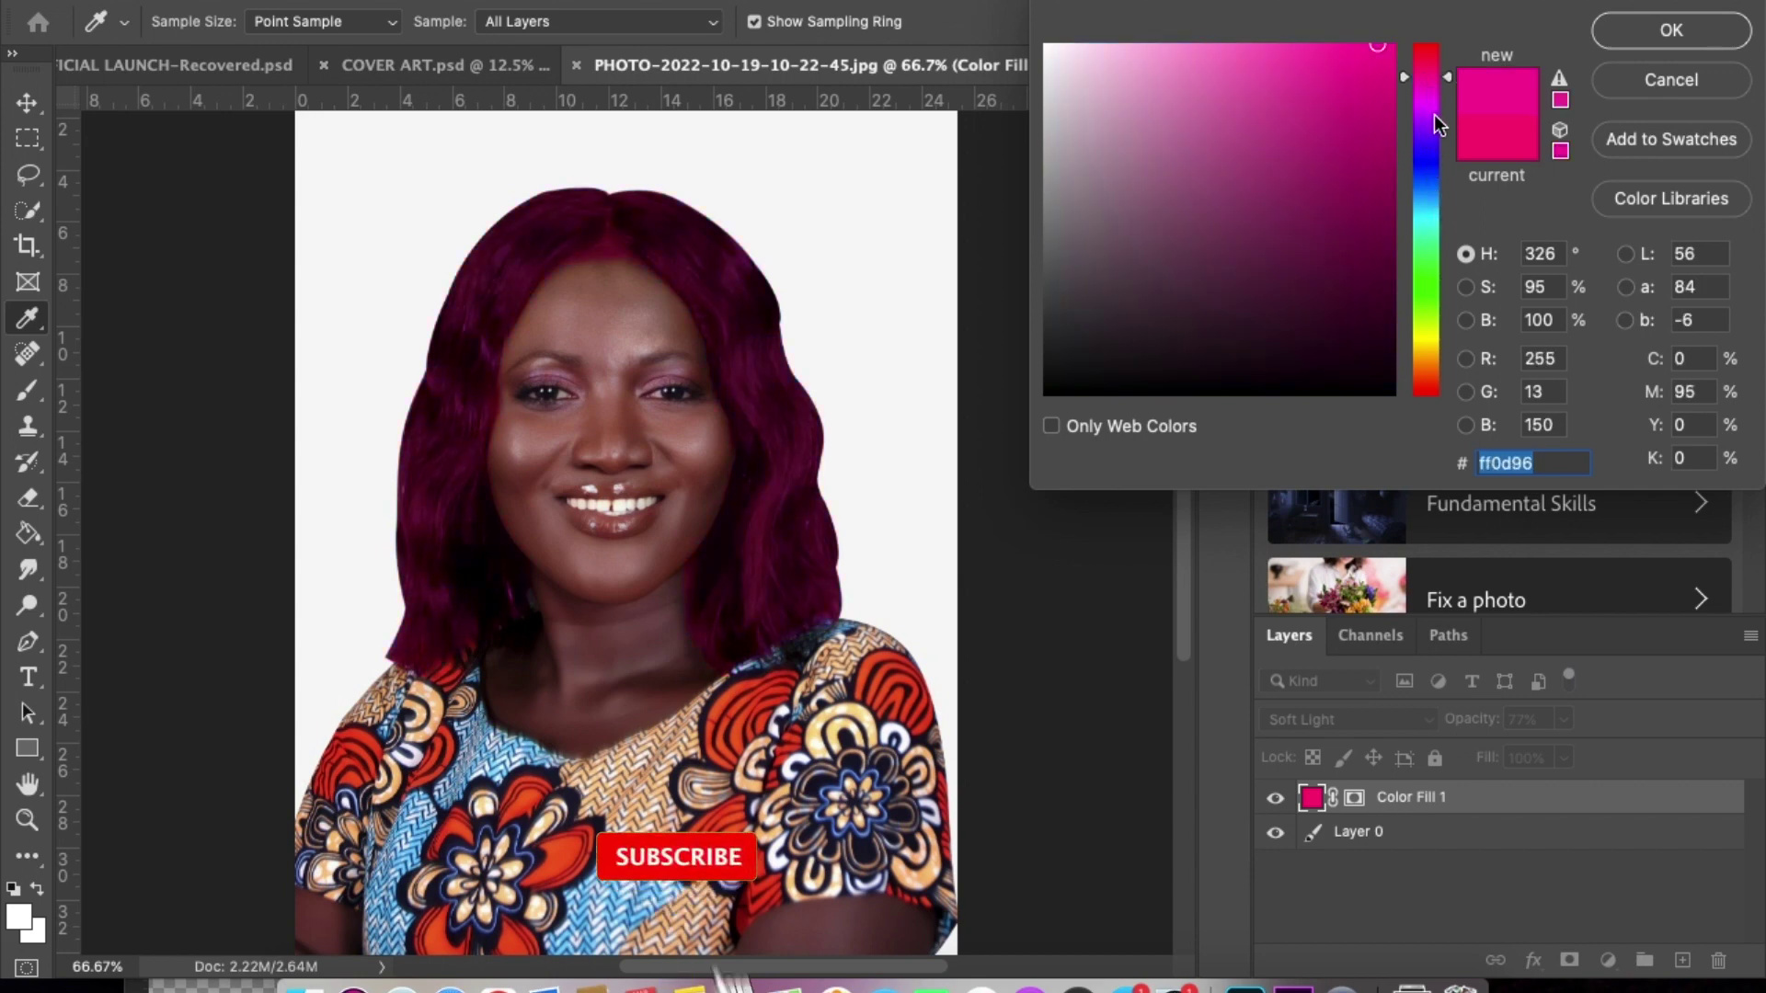
drag(1444, 76, 1447, 402)
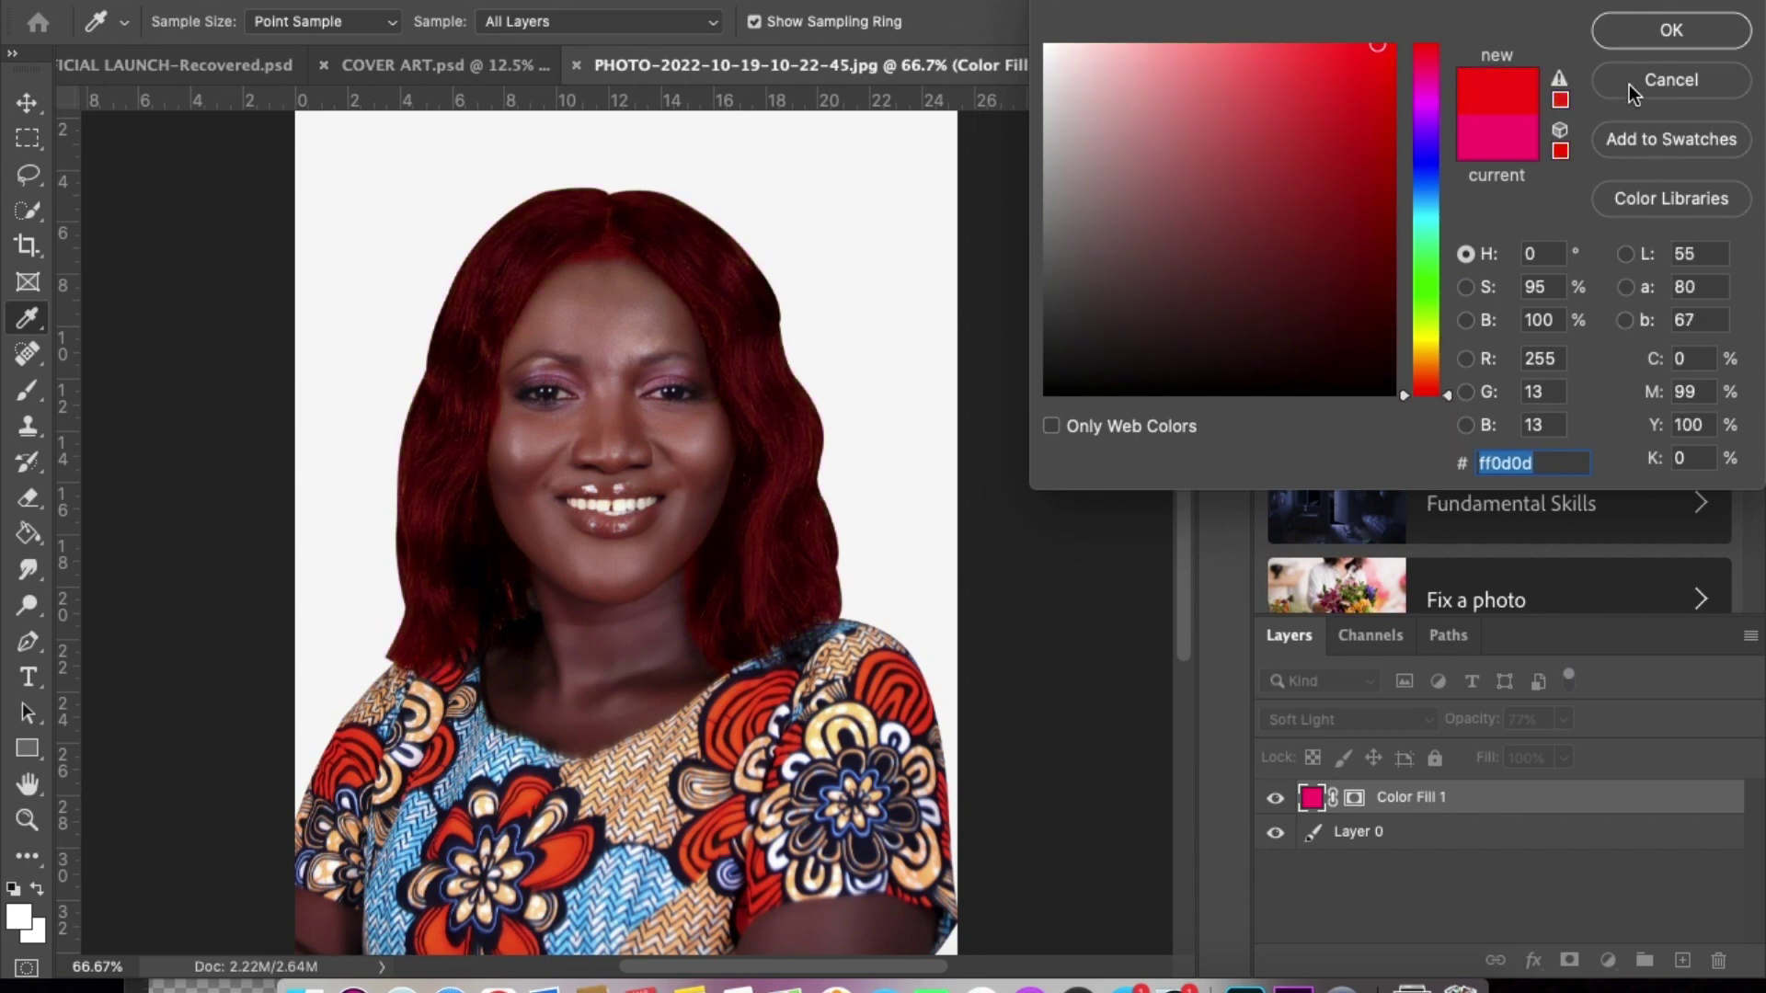
click(1643, 40)
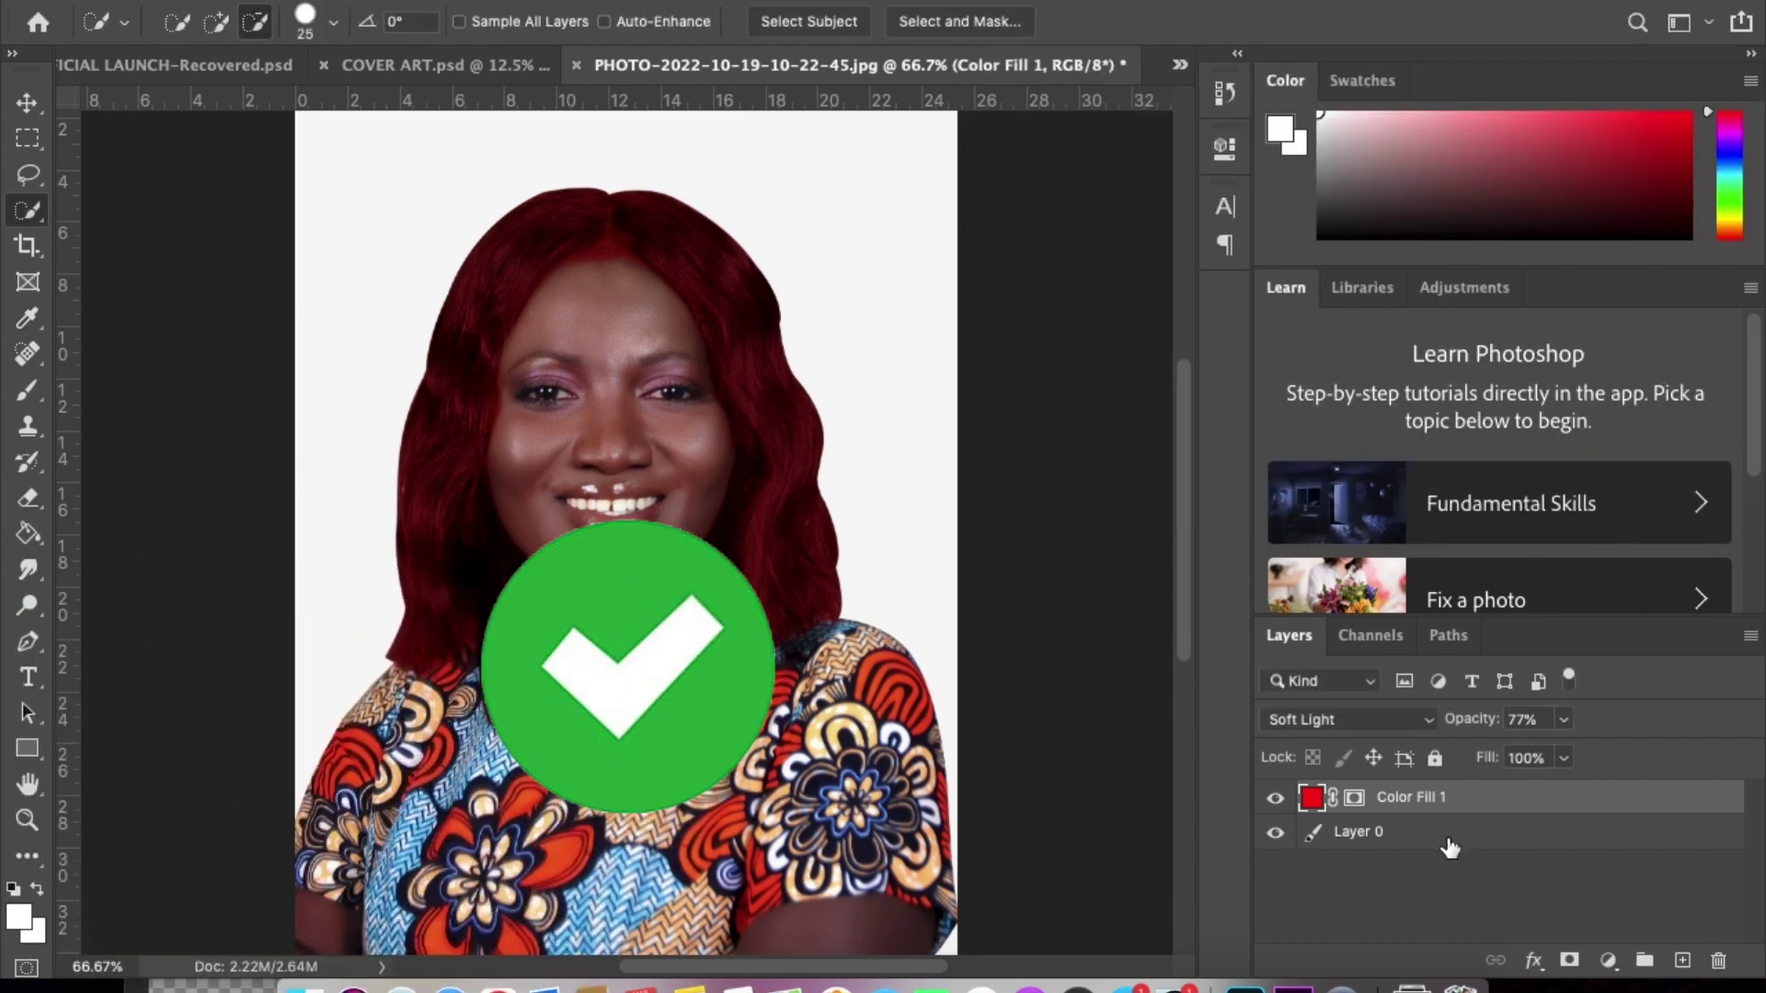
click(1274, 797)
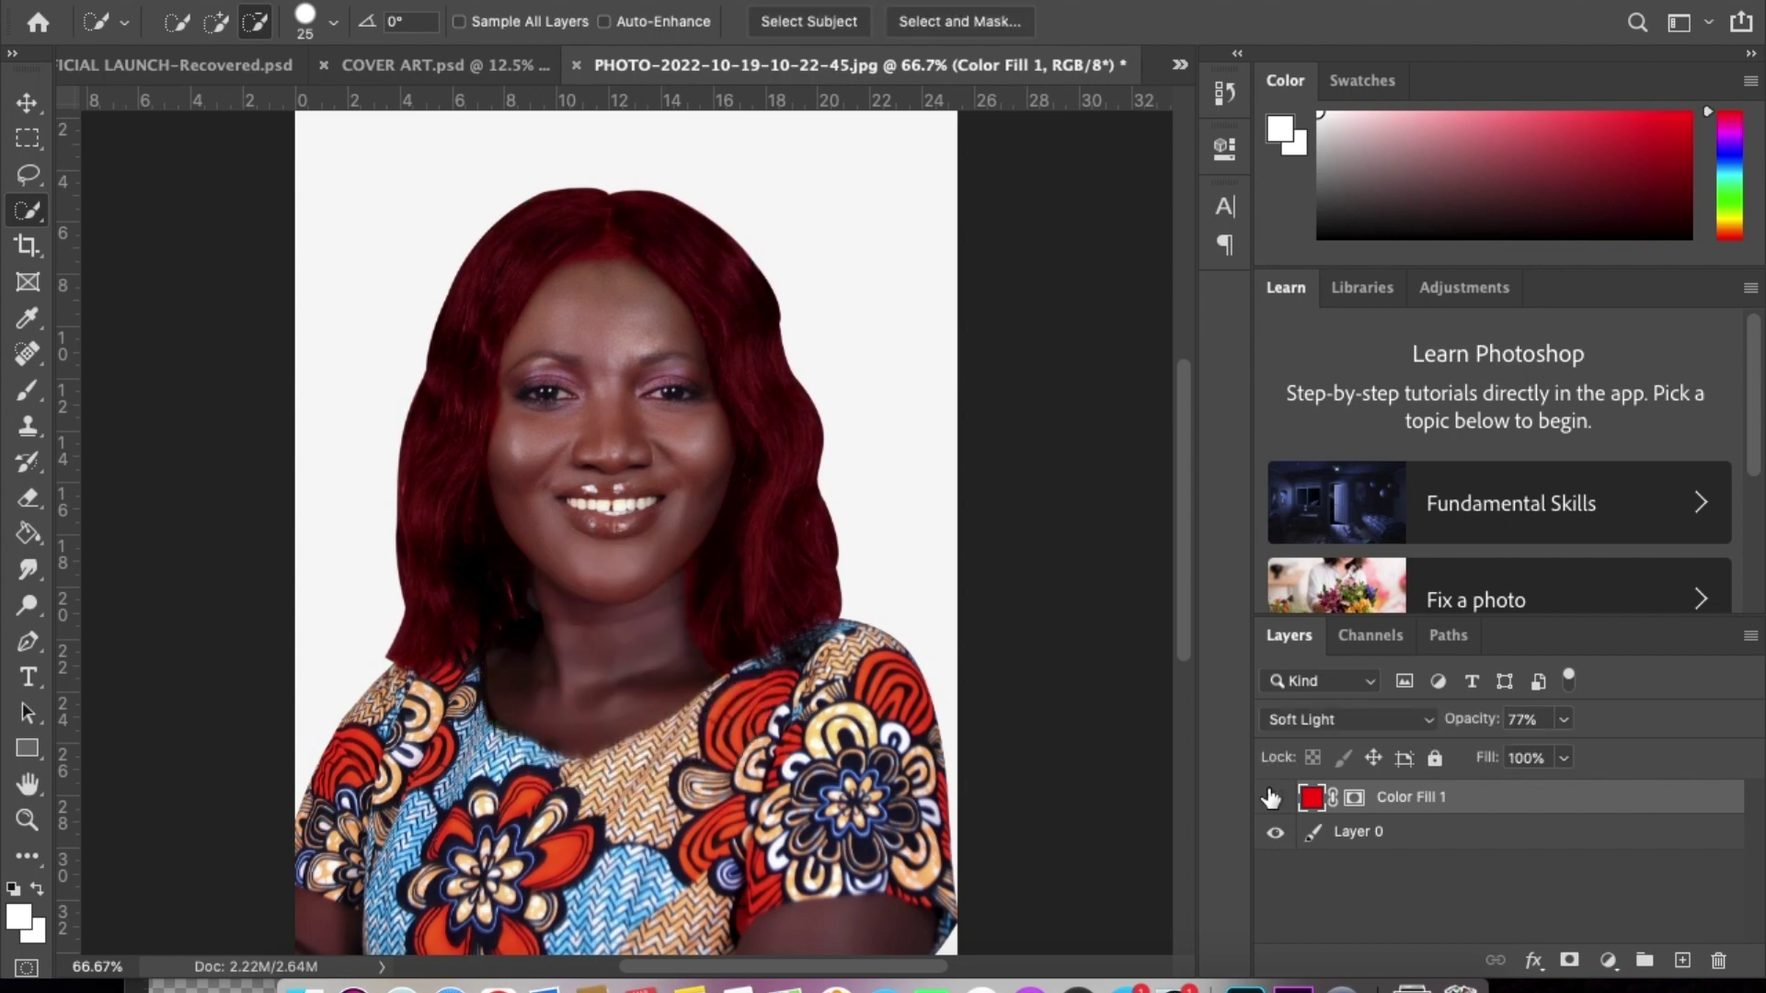
click(1273, 797)
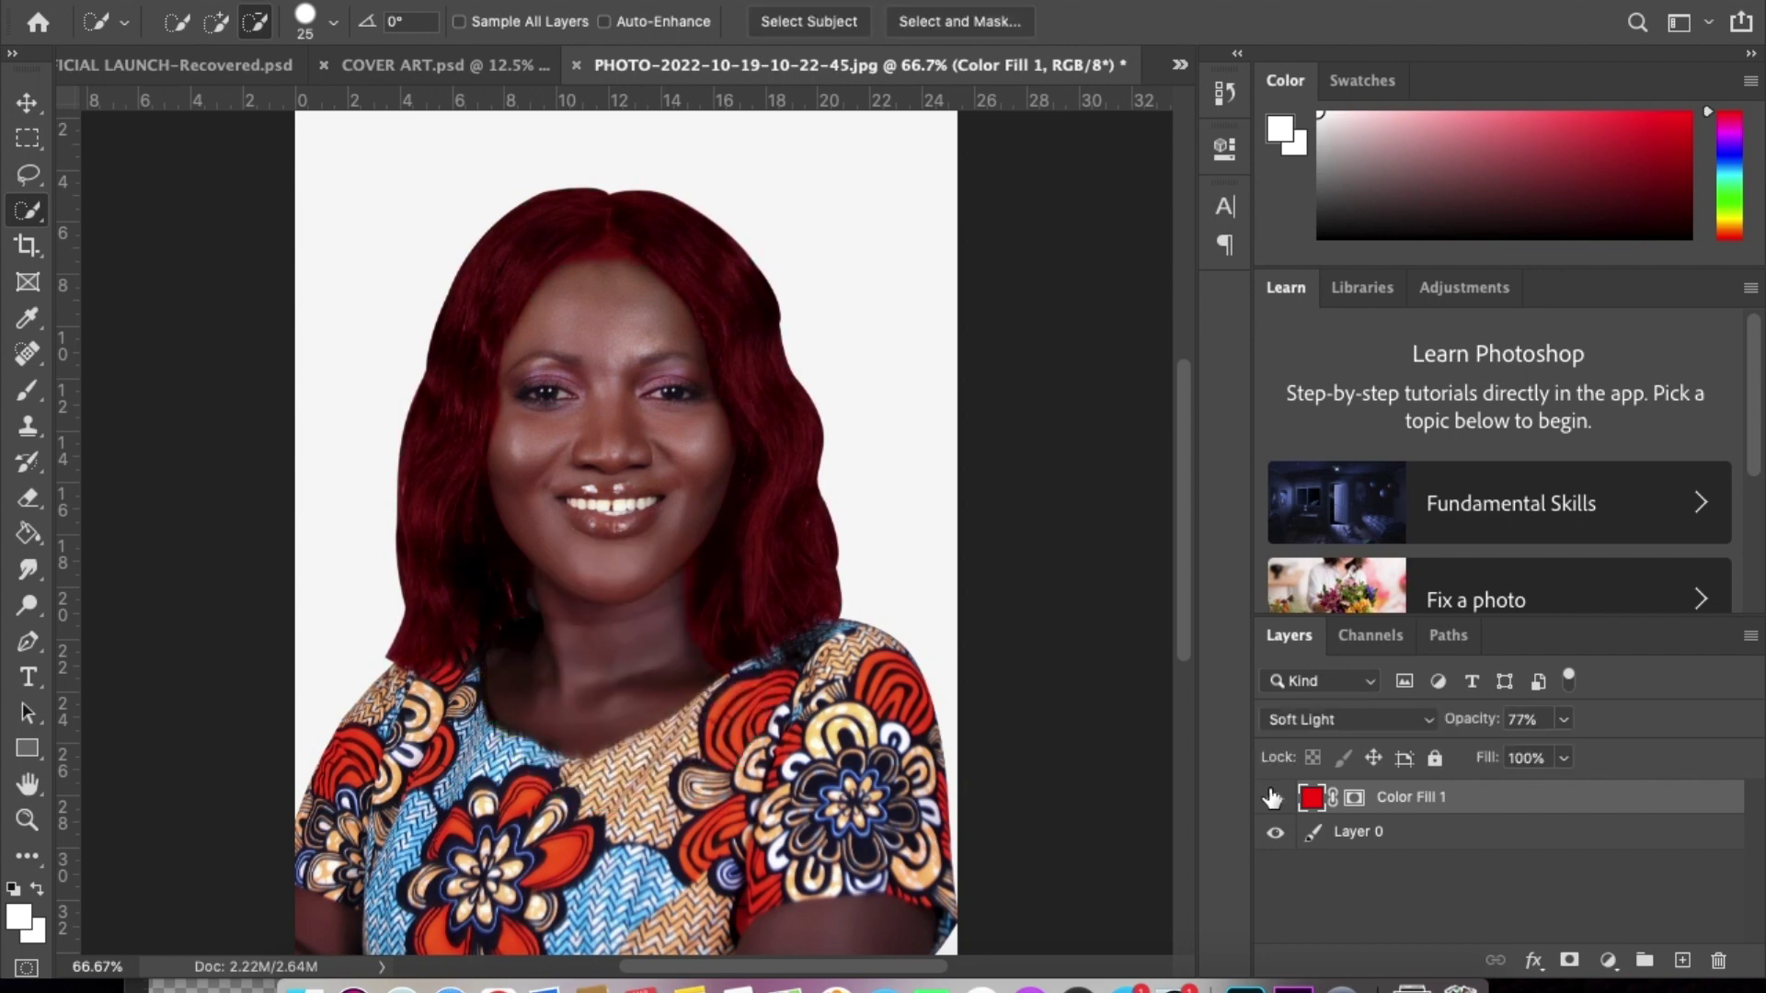